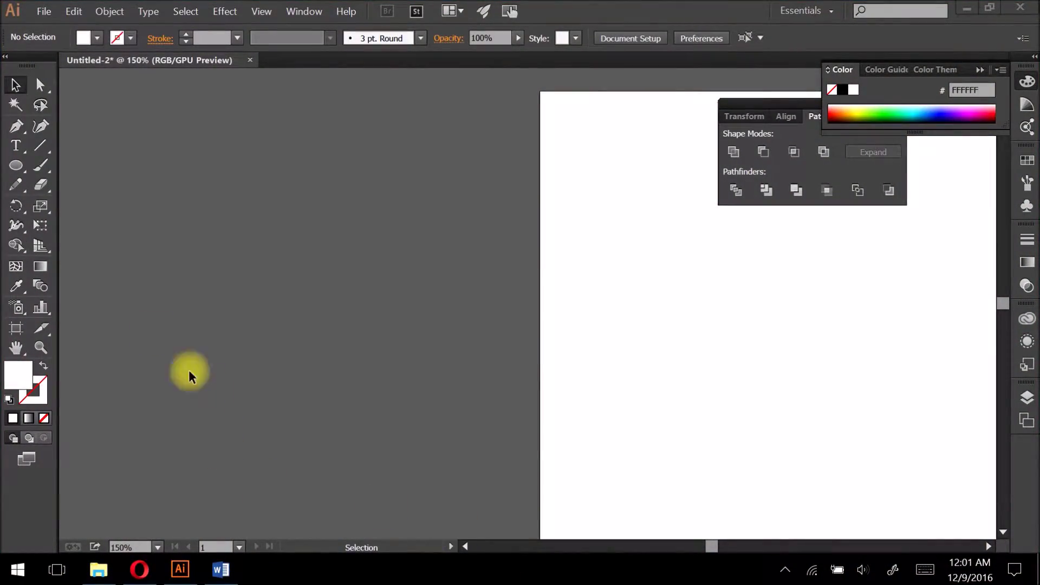
# Step: Activate the Ellipse Tool on the blank artboard
pyautogui.click(17, 165)
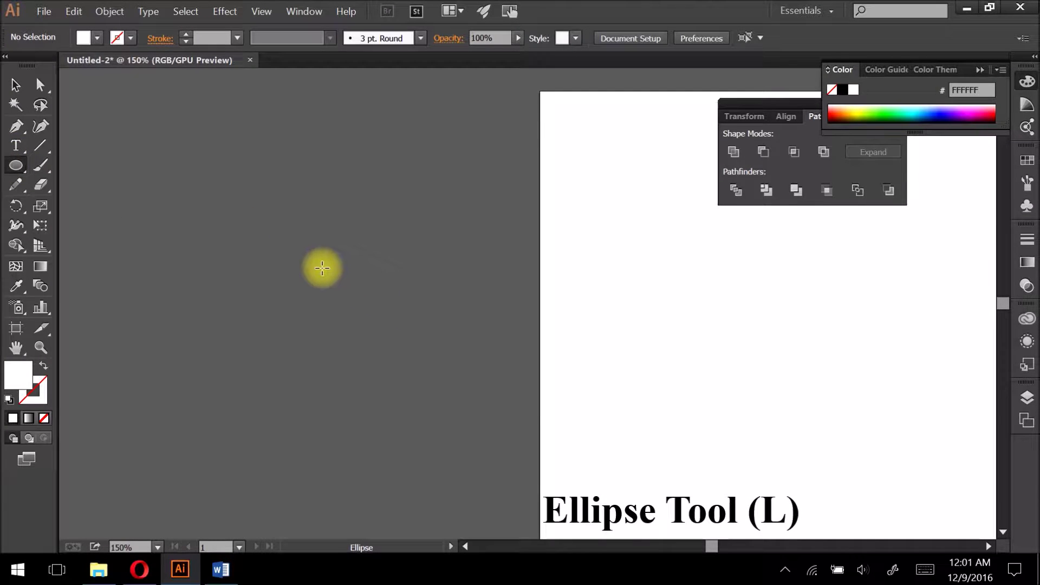
# Step: Draw a circle left of the artboard and fill it yellow-green C8FF2A
pyautogui.moveTo(312, 269); pyautogui.dragTo(393, 383)
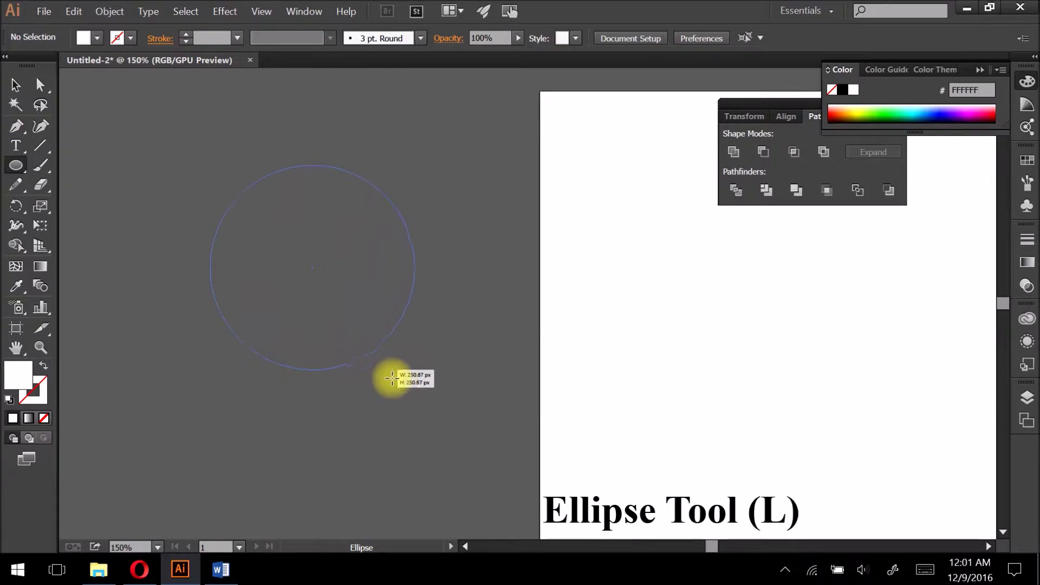
pyautogui.moveTo(393, 383); pyautogui.dragTo(389, 370)
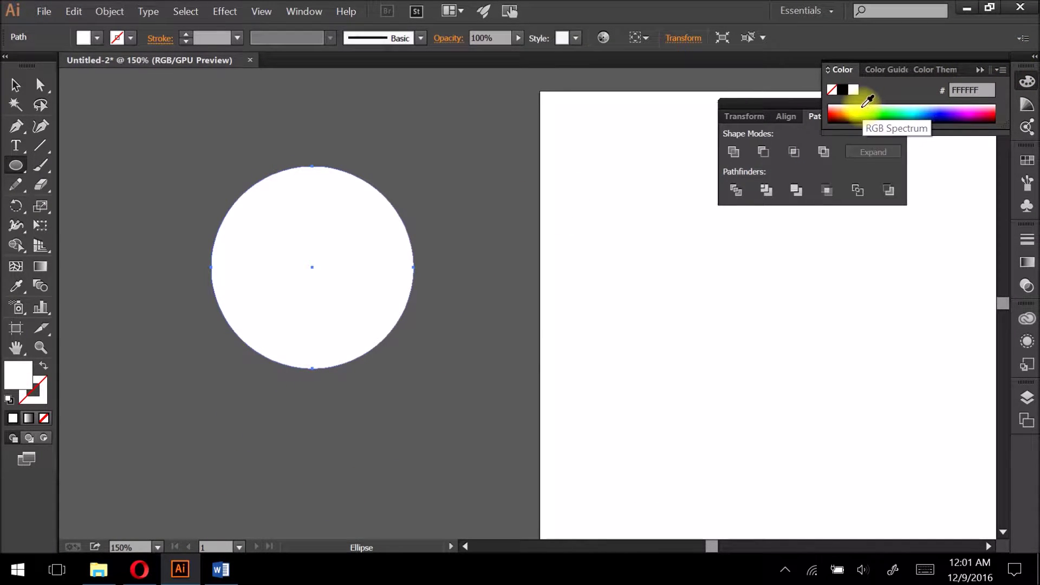
pyautogui.click(863, 112)
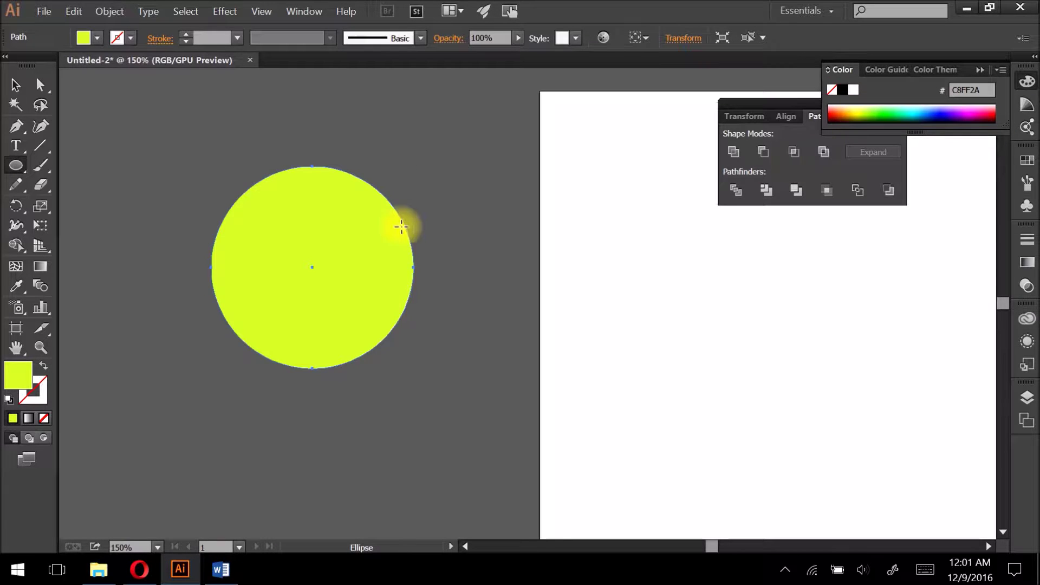
pyautogui.click(16, 85)
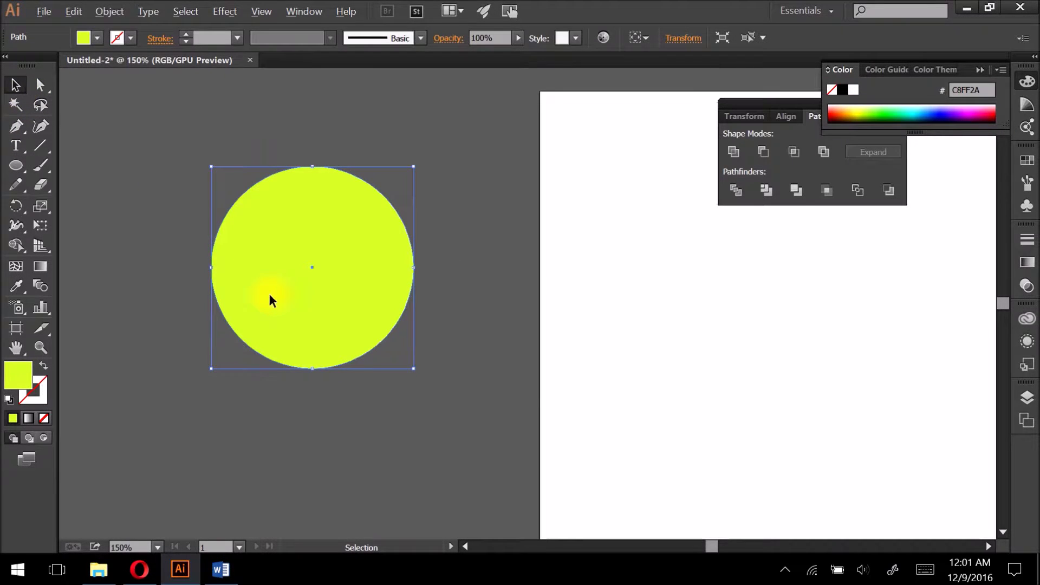
# Step: Duplicate the circle down-left as a ring with no fill and a white stroke
pyautogui.moveTo(271, 300); pyautogui.dragTo(144, 433)
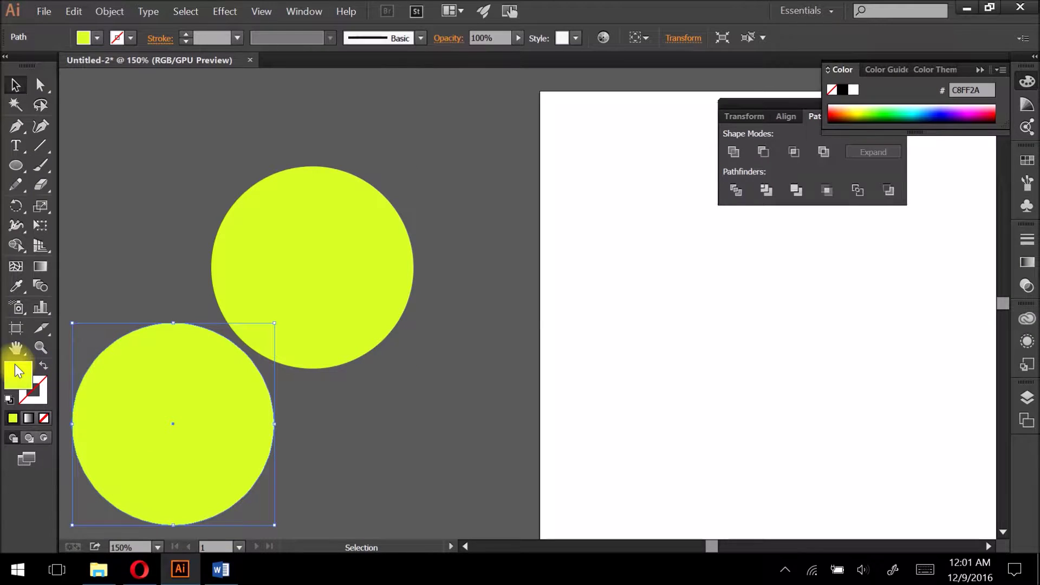
pyautogui.click(43, 418)
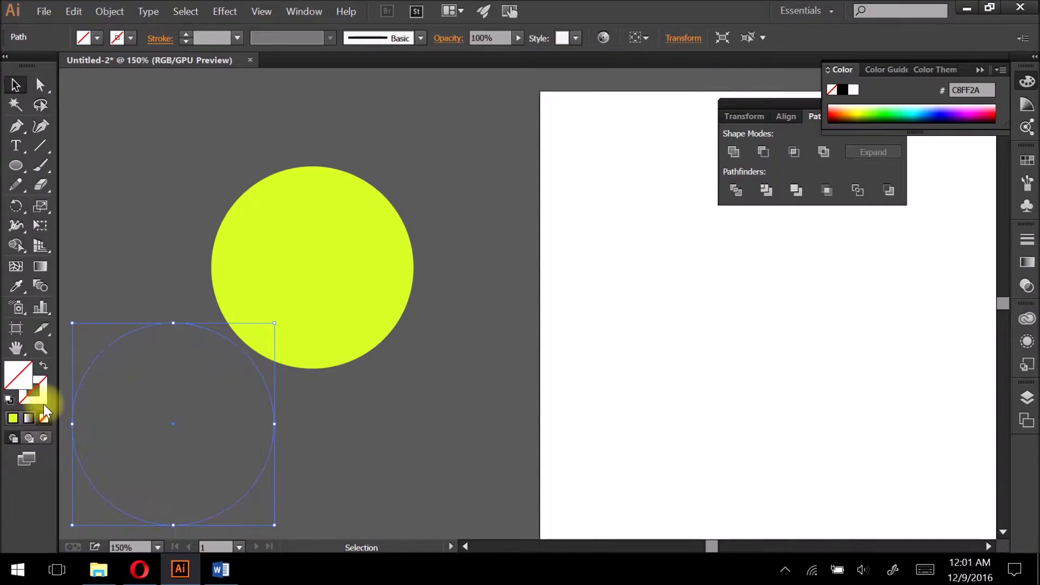
pyautogui.click(855, 91)
# Step: Raise the ring's white stroke weight to 10 pt in the Stroke panel
pyautogui.click(1026, 240)
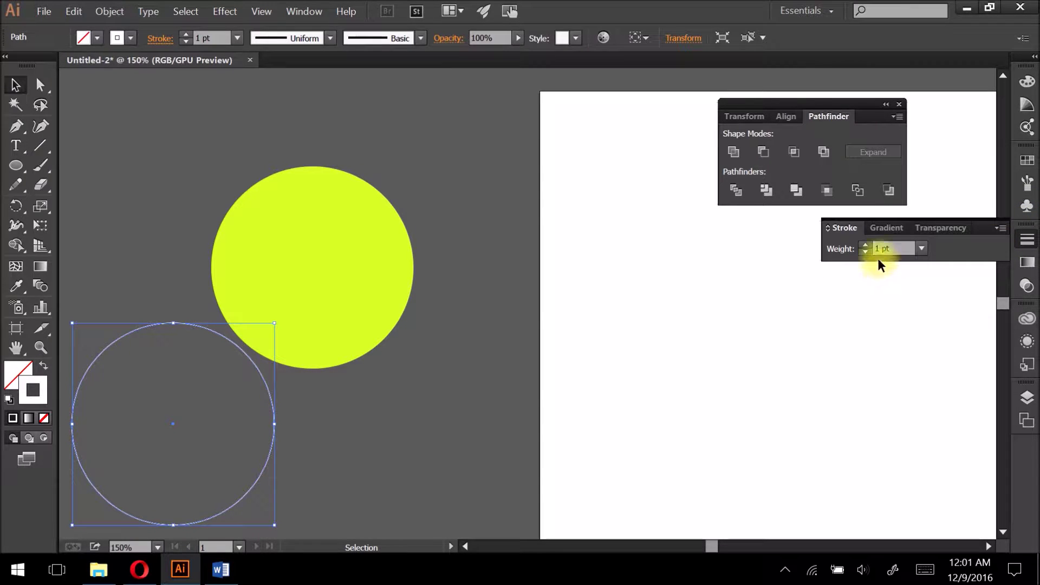
pyautogui.click(867, 246)
pyautogui.click(867, 246)
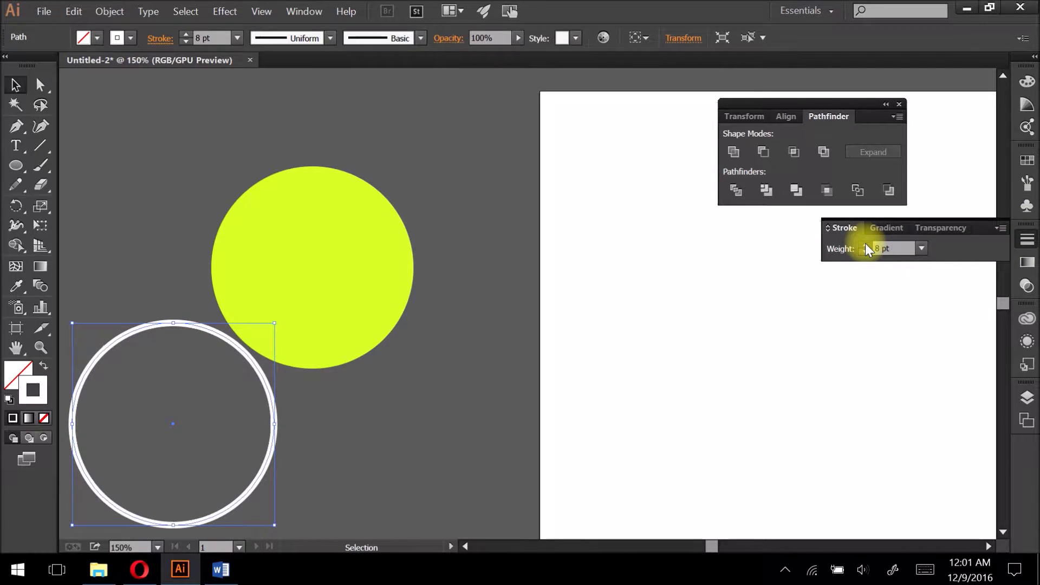
pyautogui.click(868, 246)
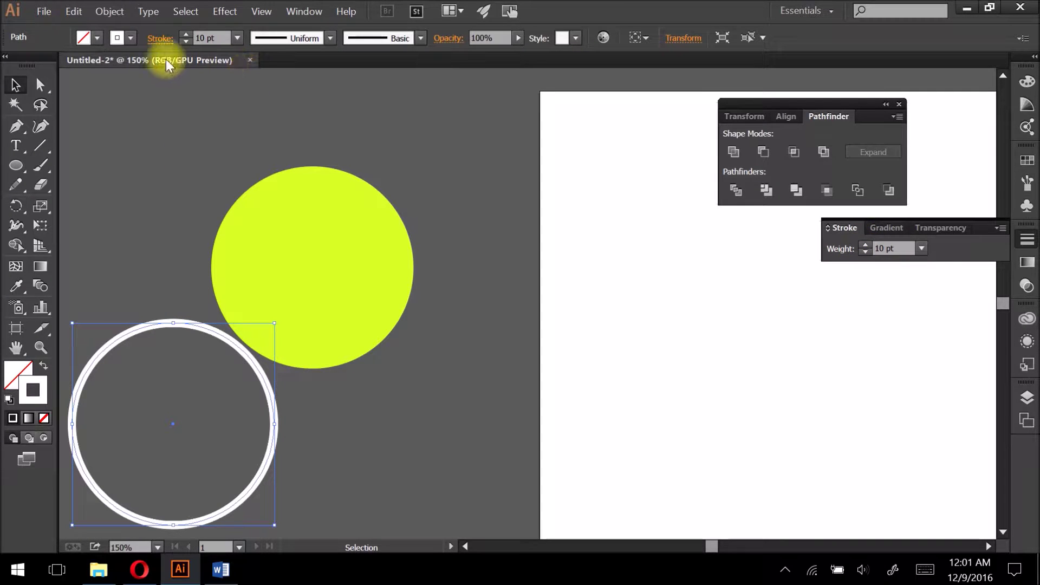
pyautogui.click(110, 12)
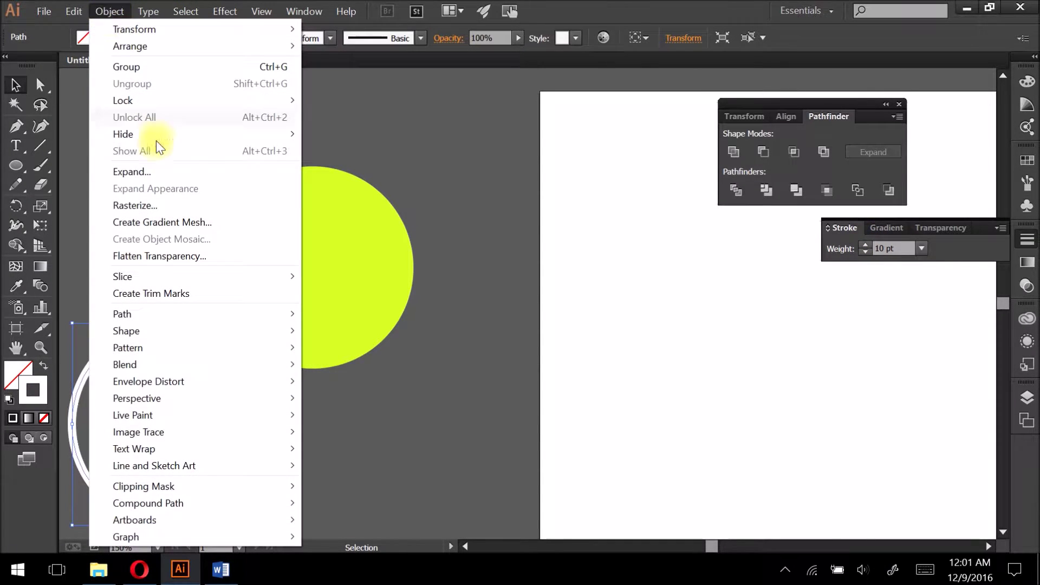
# Step: Expand the ring's 10 pt white stroke into a solid filled shape via Object > Expand
pyautogui.click(179, 172)
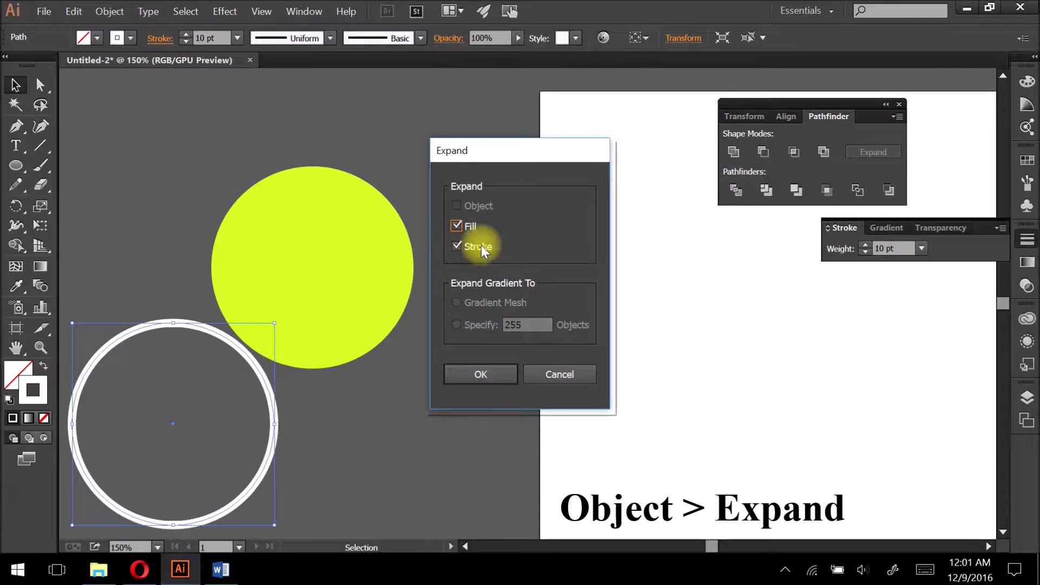
pyautogui.click(479, 374)
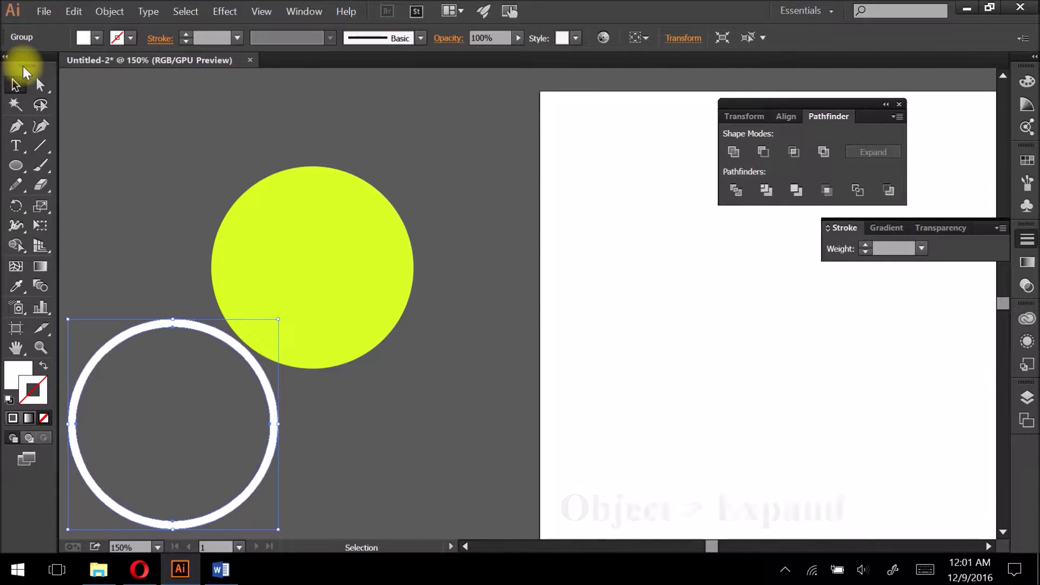
# Step: Duplicate the white ring upward and move a ring over the ball's lower right
pyautogui.moveTo(141, 329)
pyautogui.mouseDown()
pyautogui.moveTo(169, 99)
pyautogui.moveTo(151, 88)
pyautogui.mouseUp()
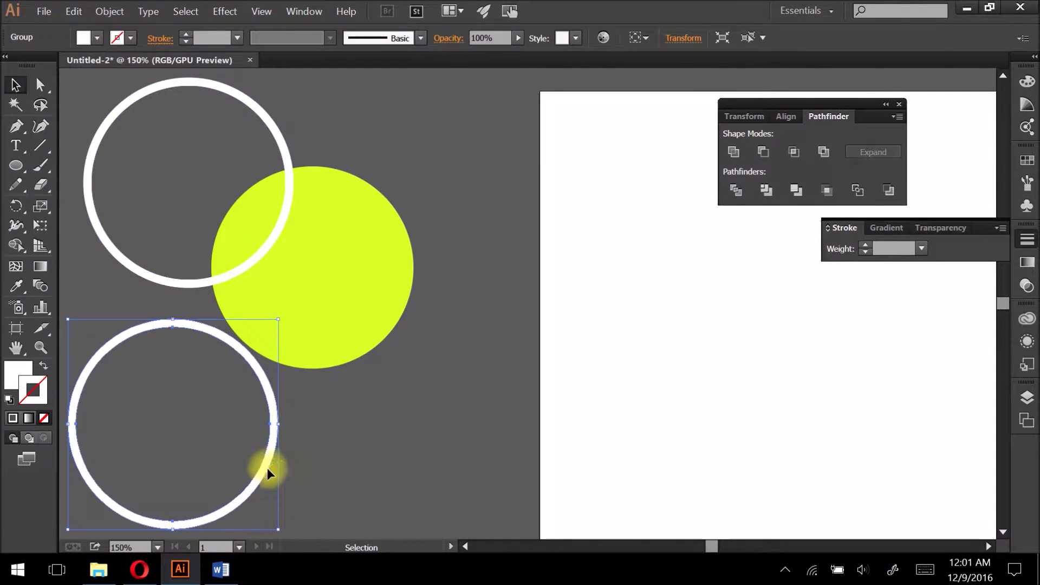
pyautogui.moveTo(268, 468)
pyautogui.mouseDown()
pyautogui.moveTo(526, 391)
pyautogui.moveTo(516, 404)
pyautogui.mouseUp()
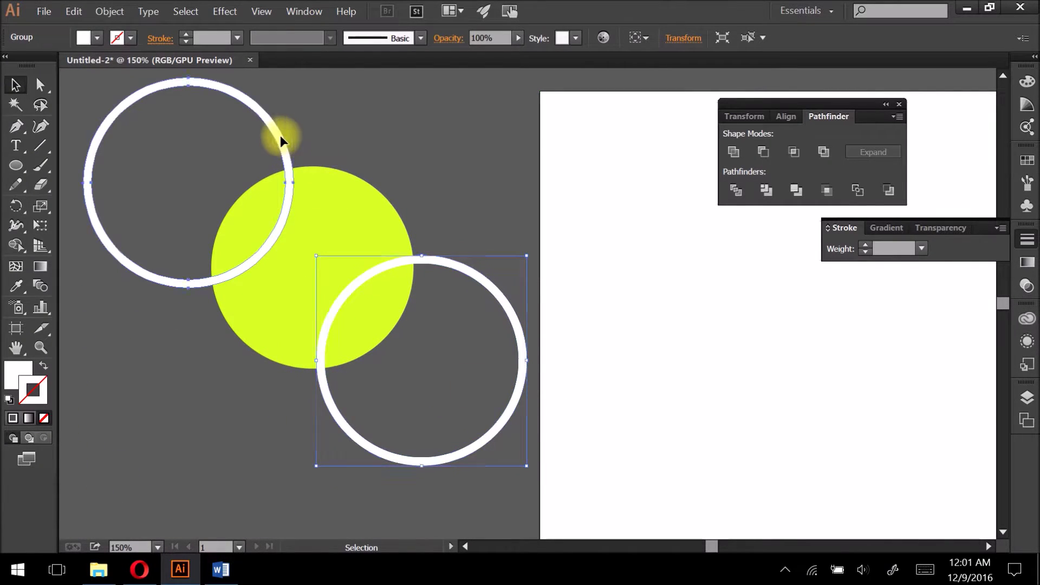
# Step: Position the top ring precisely over the ball's upper-left edge, nudging with arrow keys
pyautogui.moveTo(280, 135); pyautogui.dragTo(291, 110)
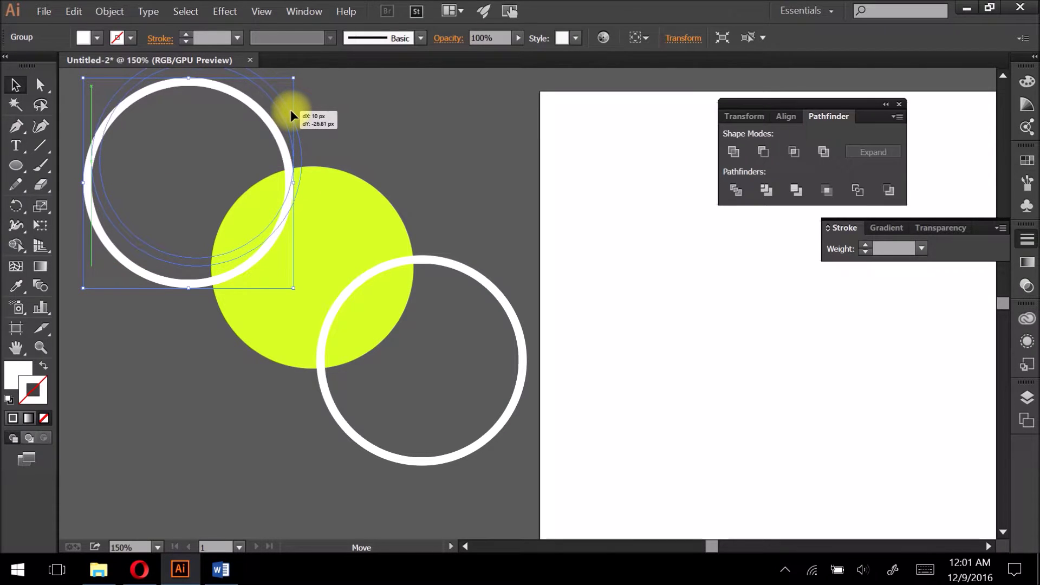
pyautogui.moveTo(289, 110); pyautogui.dragTo(290, 116)
pyautogui.press('Right')
pyautogui.press('Up')
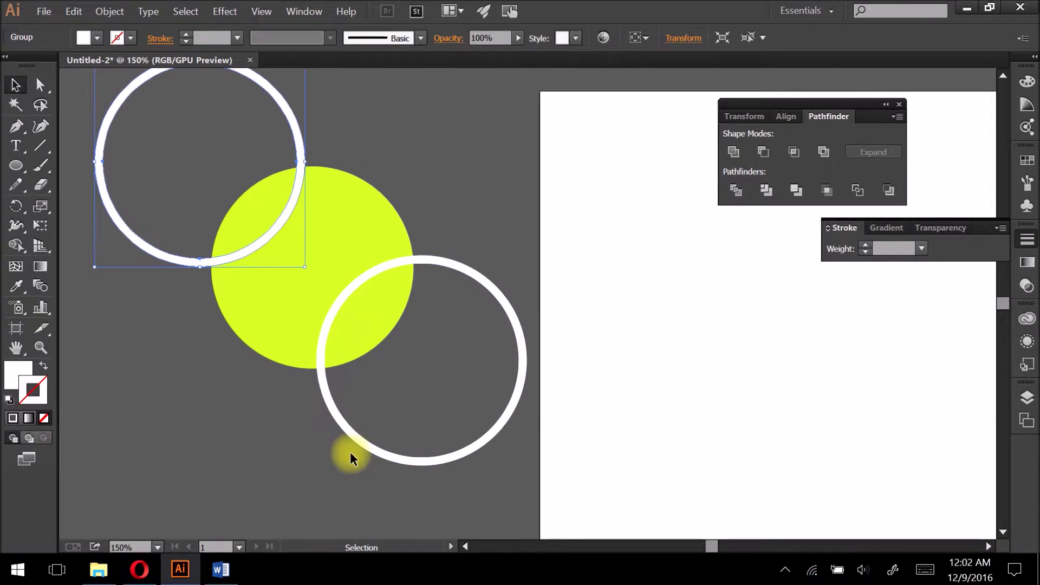
pyautogui.click(371, 438)
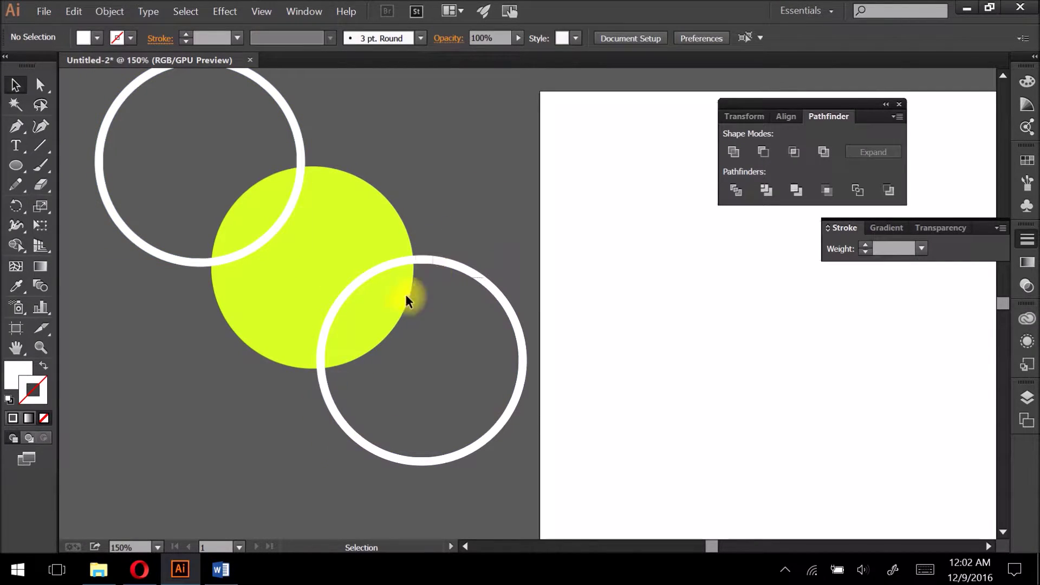
# Step: Select the circle and rings together and split them with Pathfinder Divide
pyautogui.moveTo(387, 329); pyautogui.dragTo(389, 329)
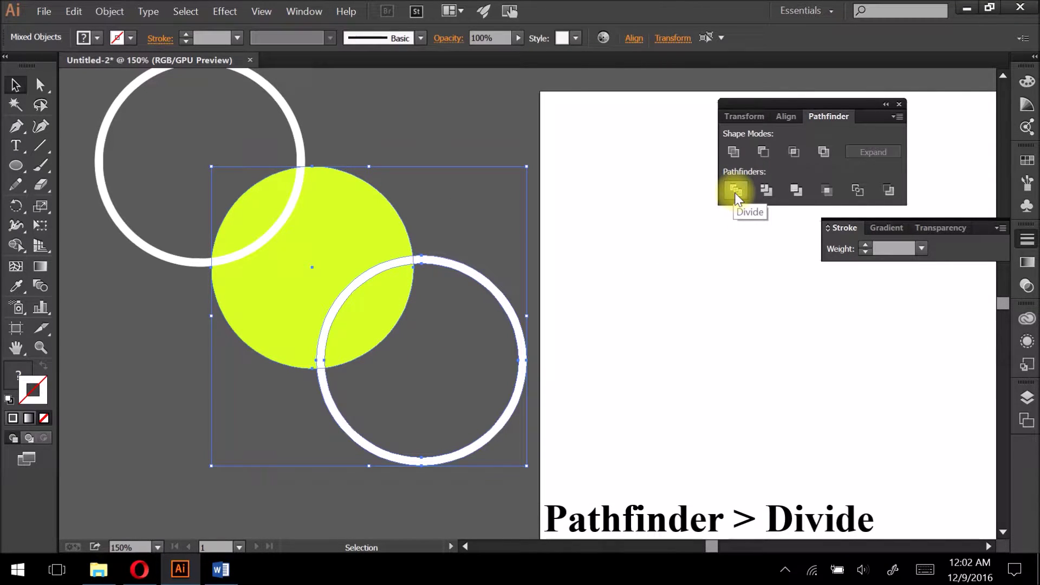
pyautogui.click(735, 193)
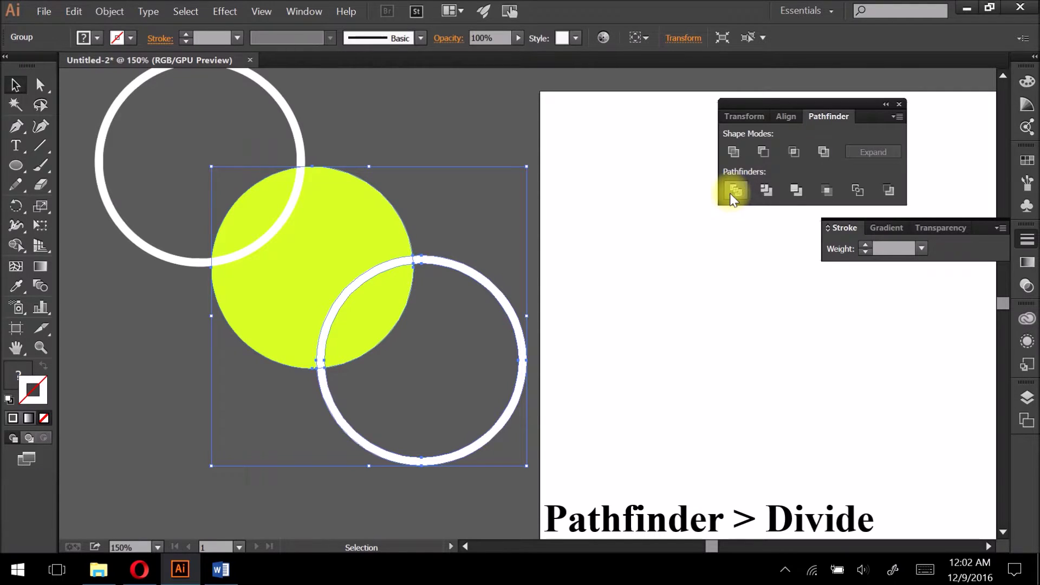
pyautogui.click(339, 122)
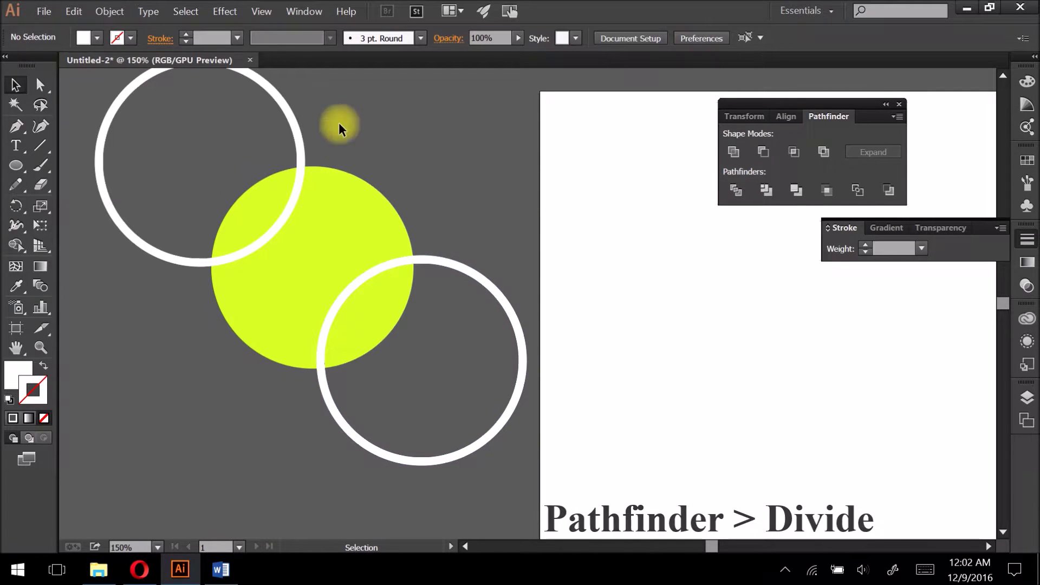
pyautogui.click(263, 214)
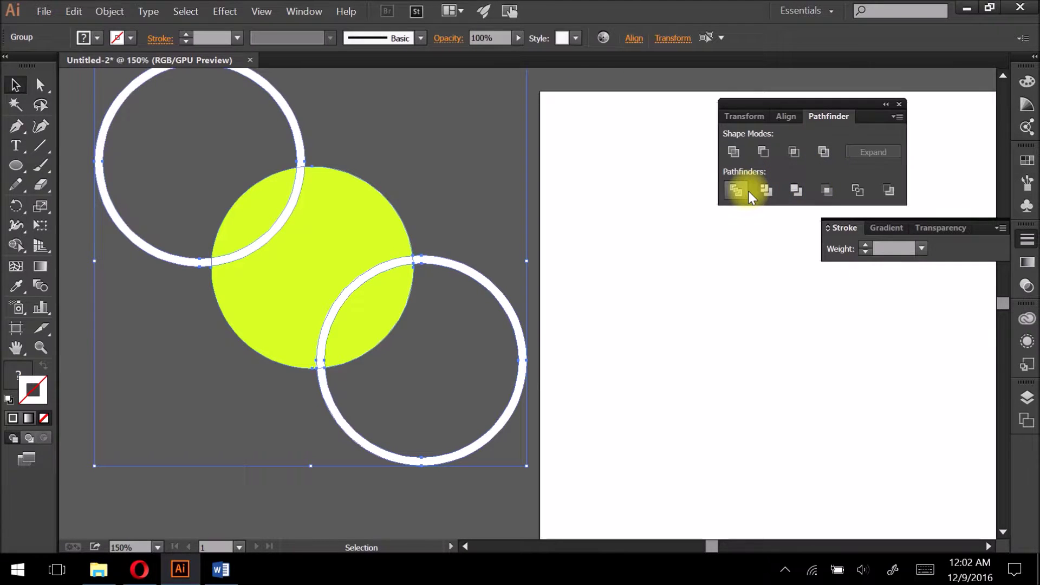
# Step: With Direct Selection, delete a ring piece lying outside the ball
pyautogui.click(393, 147)
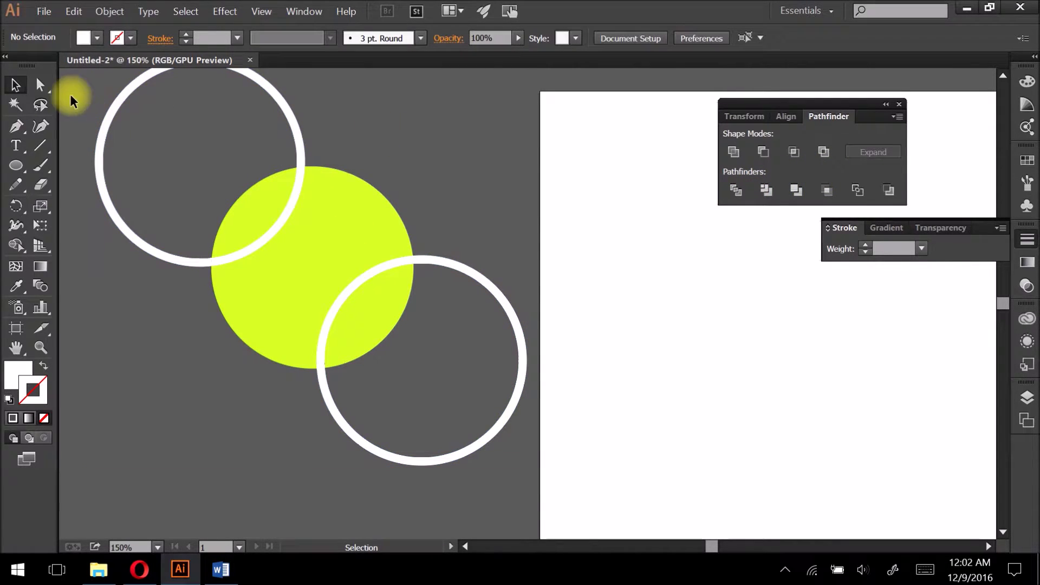
pyautogui.click(41, 85)
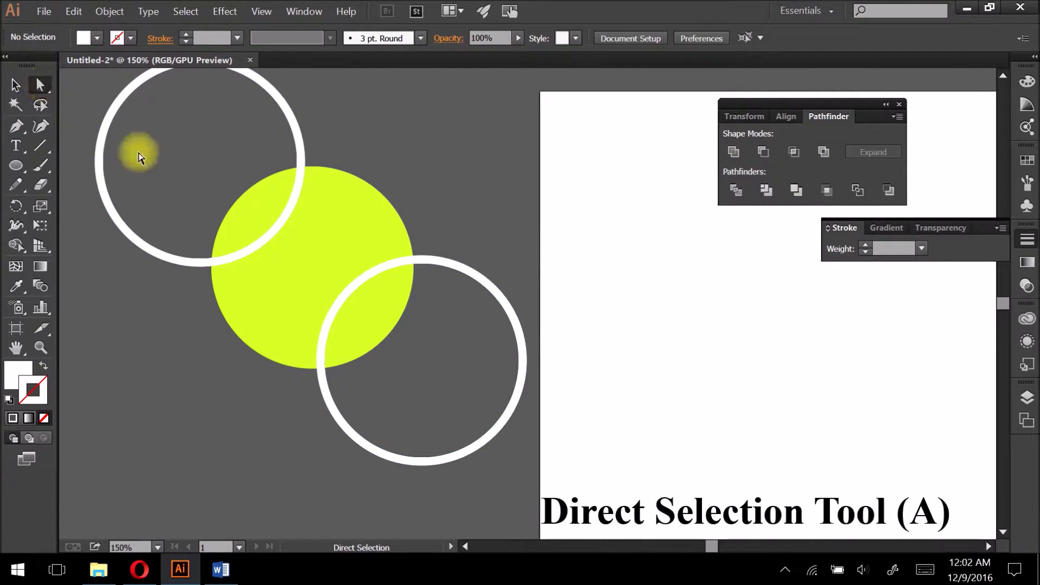
pyautogui.click(115, 261)
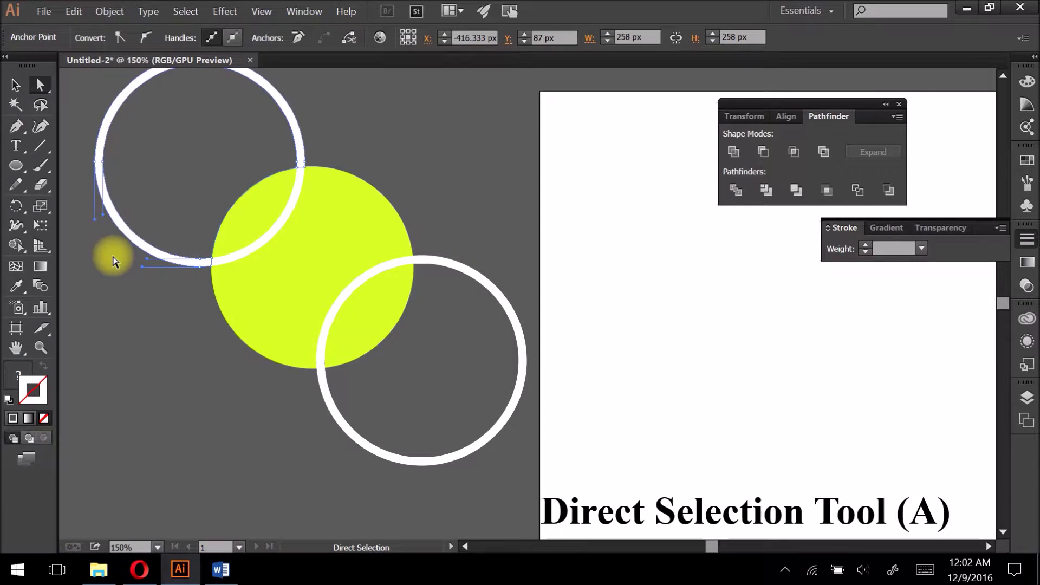
pyautogui.press('Delete')
# Step: Delete the remaining outer ring pieces, leaving two white seams on the ball
pyautogui.click(220, 91)
pyautogui.press('Delete')
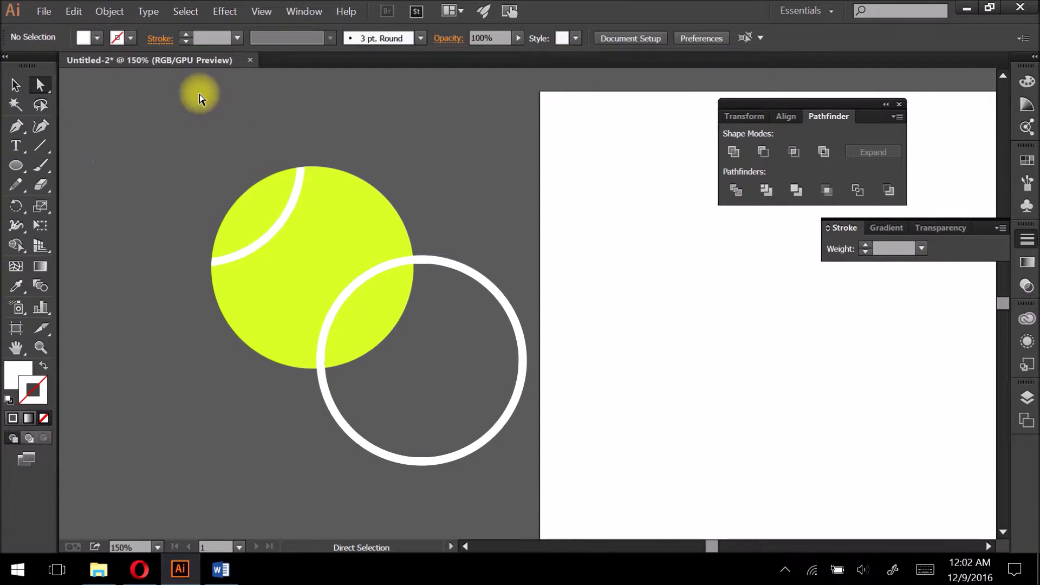
pyautogui.click(439, 355)
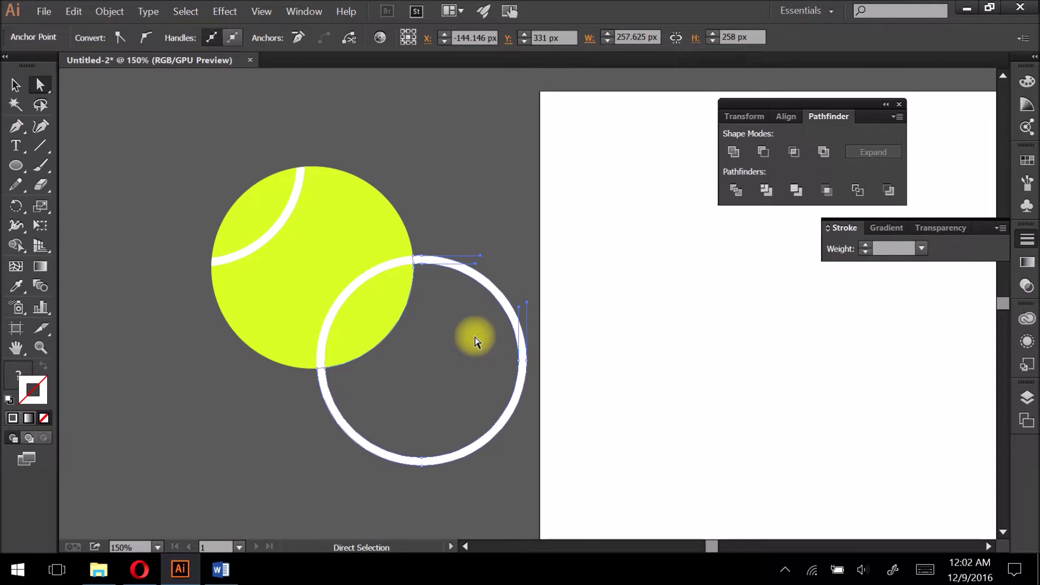
pyautogui.press('Delete')
pyautogui.press('Delete')
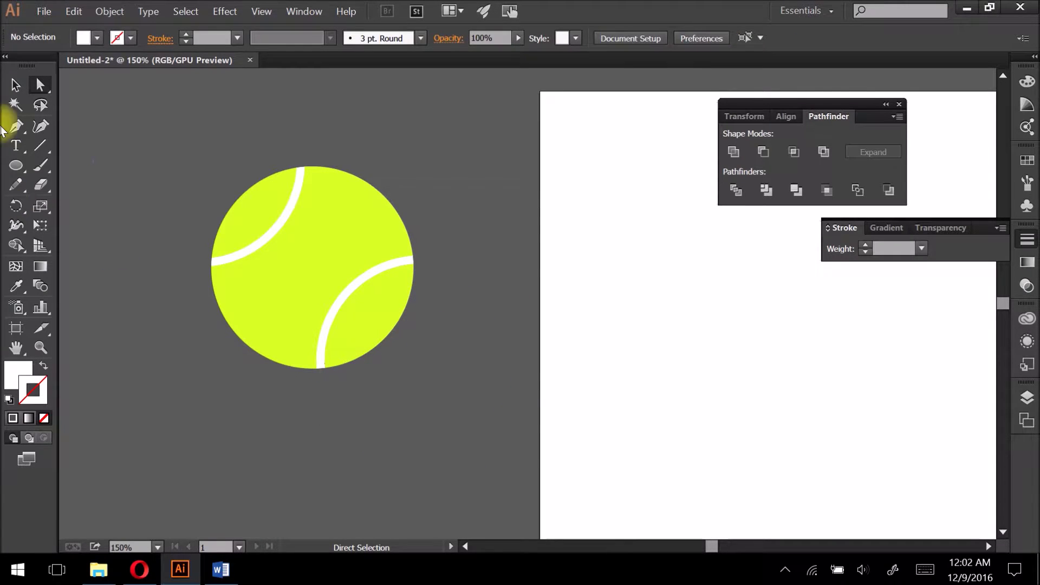
# Step: Zoom out, pan the canvas and switch to the Rectangle Tool
pyautogui.click(14, 85)
pyautogui.scroll(-3, 280, 251)
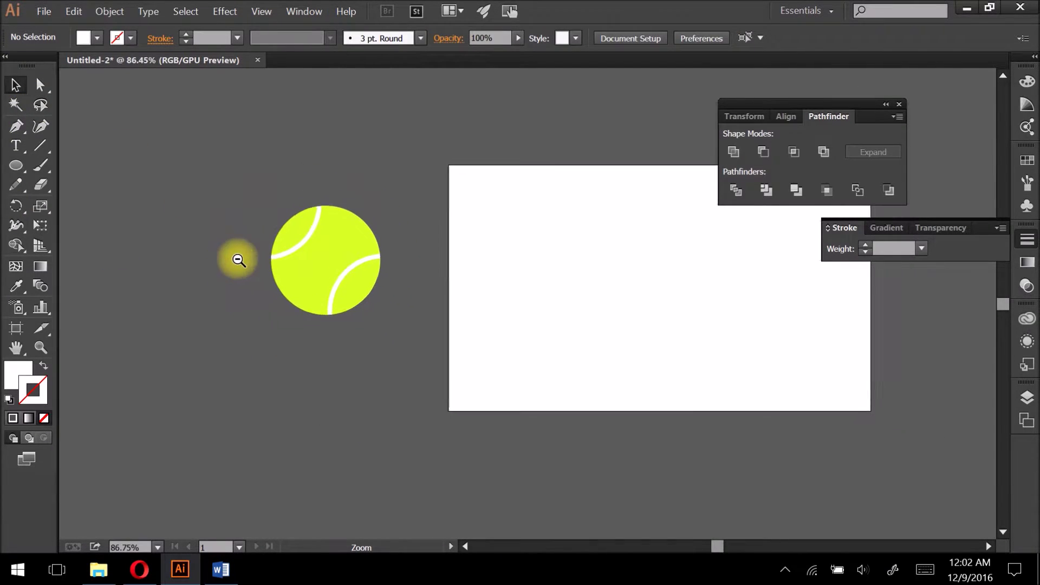
pyautogui.press('space')
pyautogui.moveTo(253, 201); pyautogui.dragTo(231, 260)
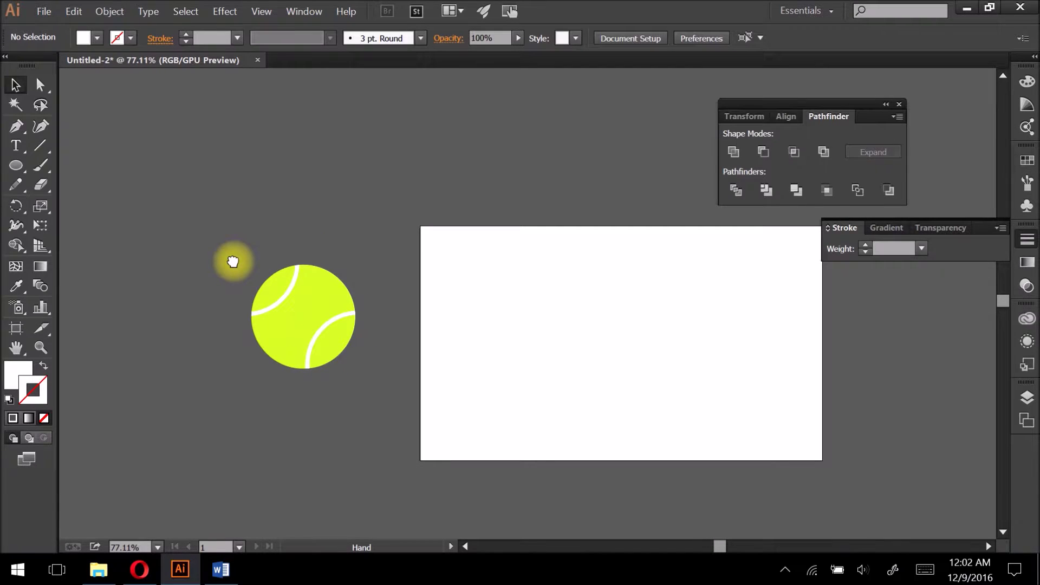
pyautogui.click(17, 165)
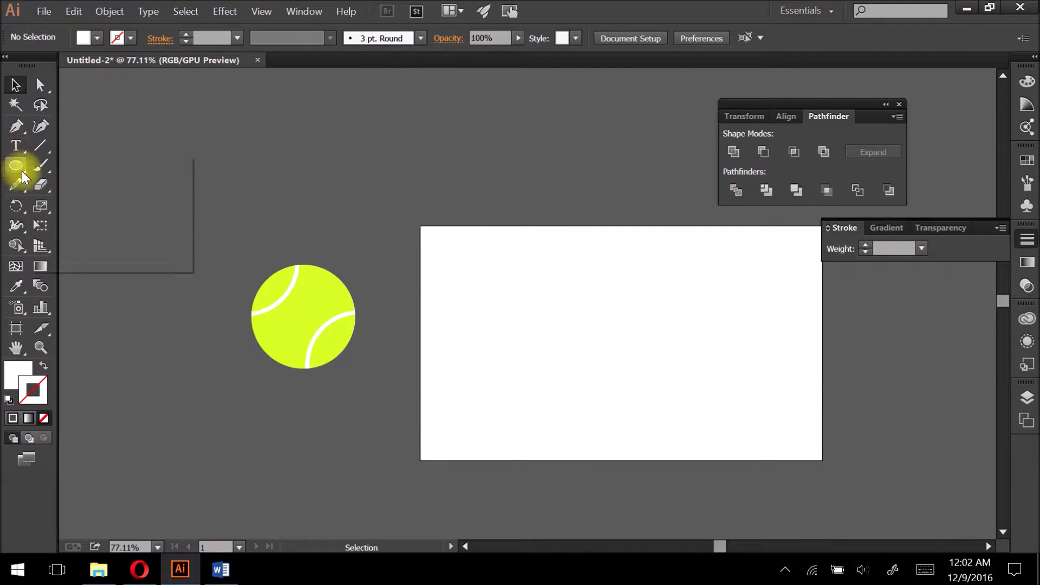
pyautogui.click(97, 165)
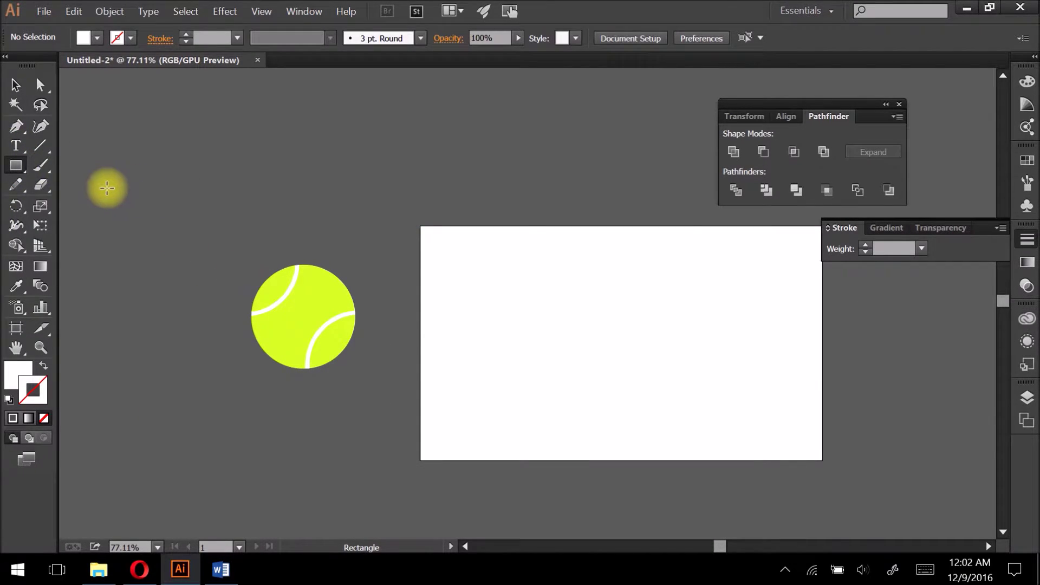
# Step: Draw a large white rectangle covering the tennis ball and lower its top edge slightly
pyautogui.moveTo(107, 190)
pyautogui.mouseDown()
pyautogui.moveTo(351, 302)
pyautogui.moveTo(452, 390)
pyautogui.mouseUp()
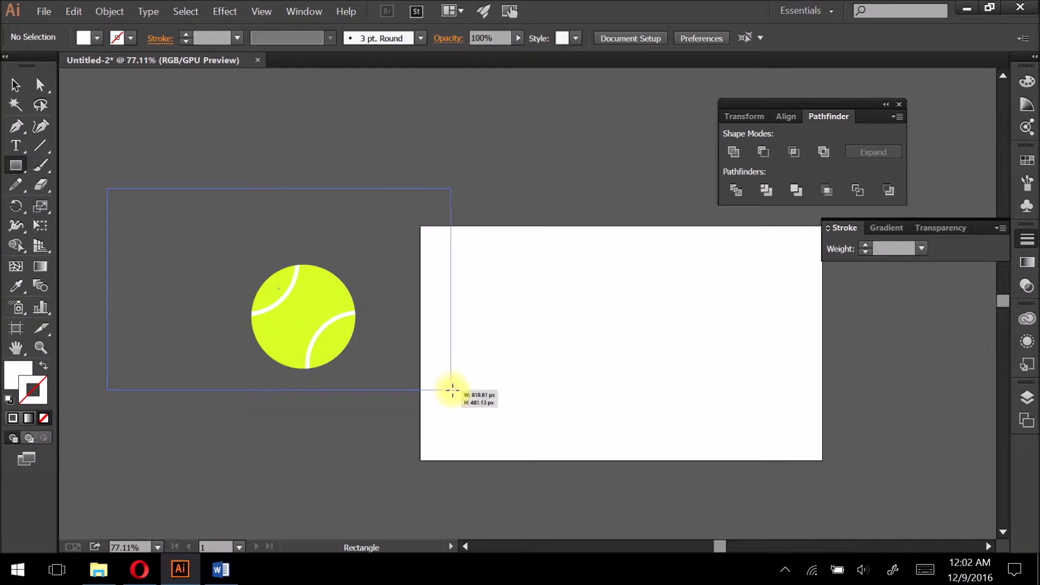
pyautogui.moveTo(454, 393); pyautogui.dragTo(455, 398)
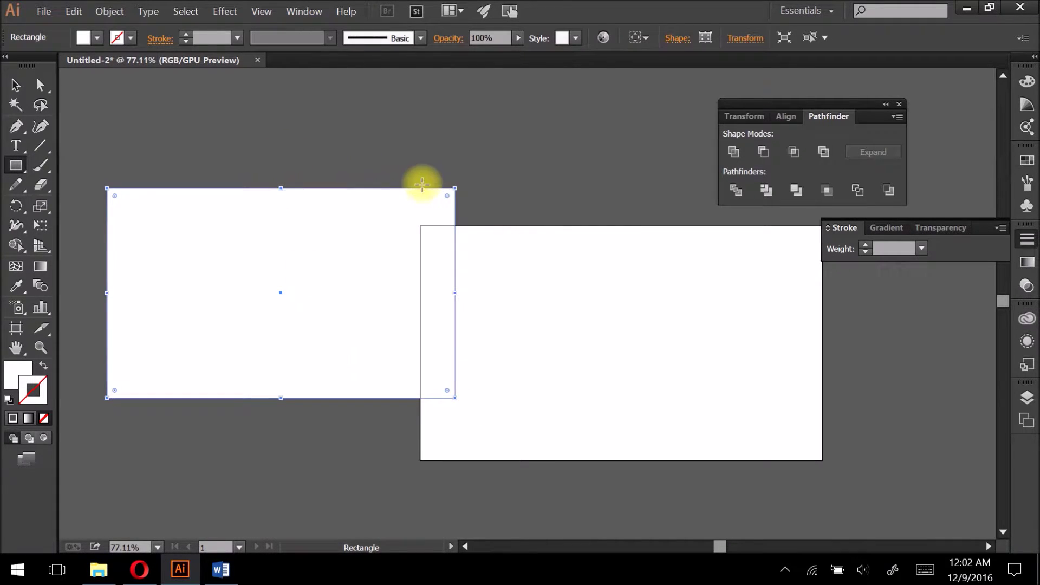
pyautogui.moveTo(454, 192); pyautogui.dragTo(454, 213)
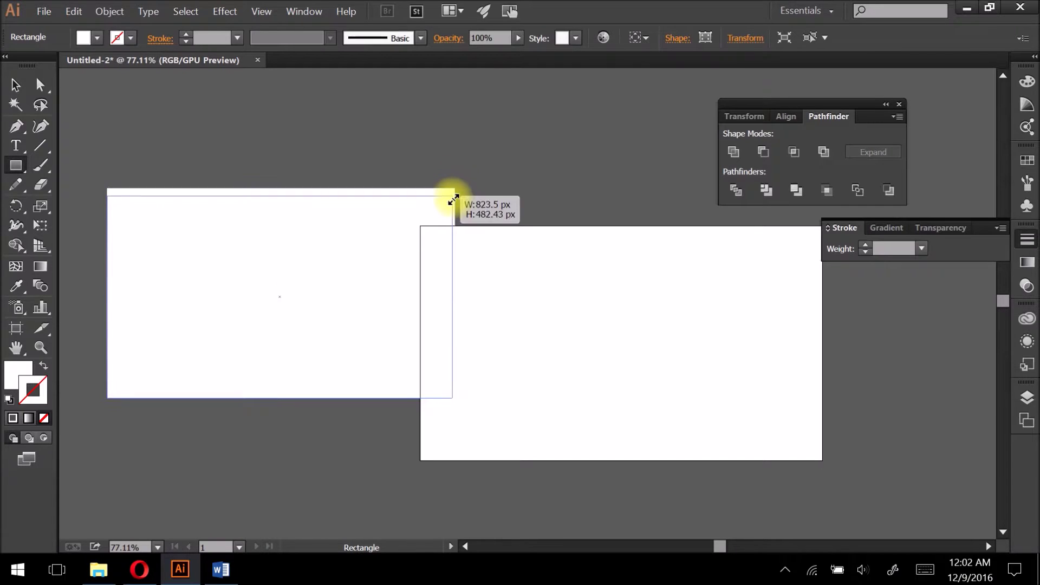
# Step: Try bright and darker green fills for the rectangle from the Color panel spectrum
pyautogui.doubleClick(18, 372)
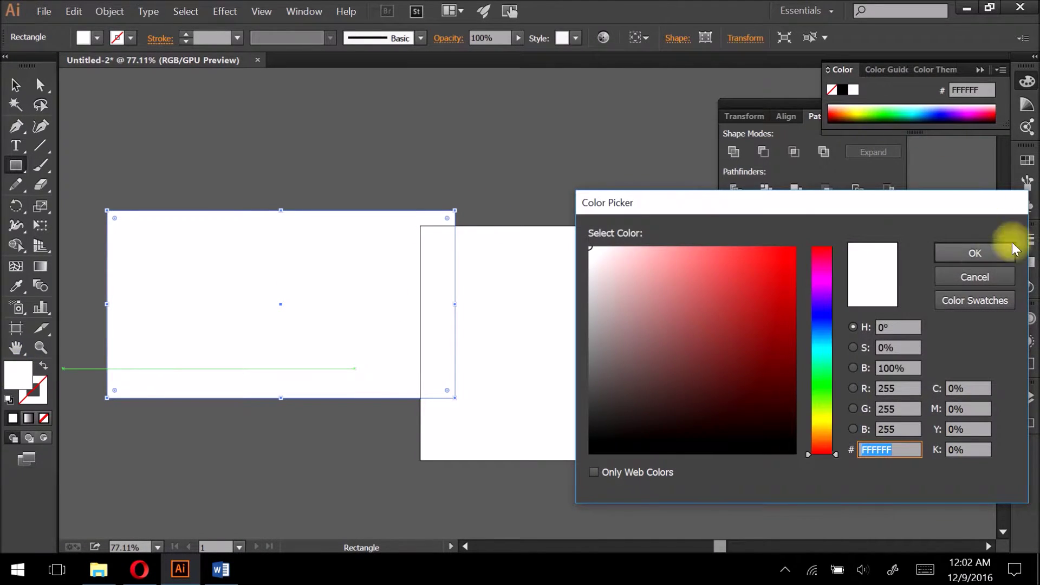
pyautogui.click(979, 280)
pyautogui.click(878, 112)
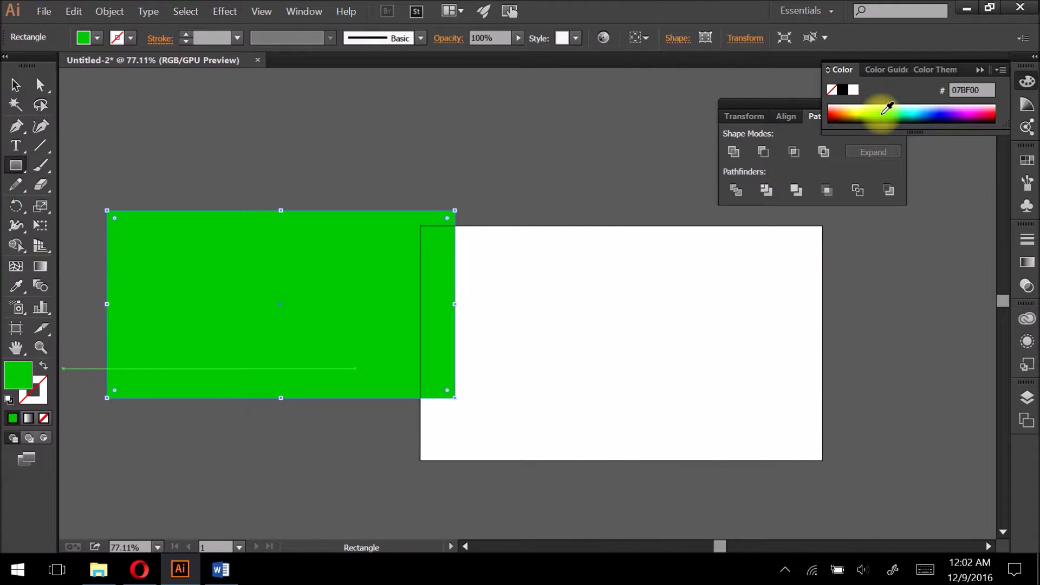
pyautogui.click(889, 113)
pyautogui.moveTo(892, 112); pyautogui.dragTo(884, 110)
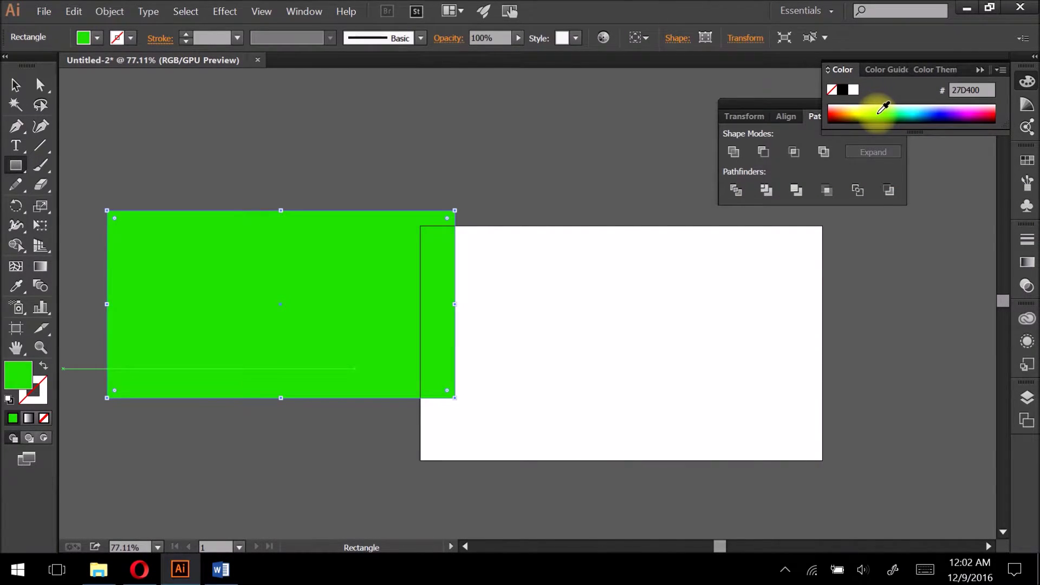
pyautogui.moveTo(881, 105); pyautogui.dragTo(876, 110)
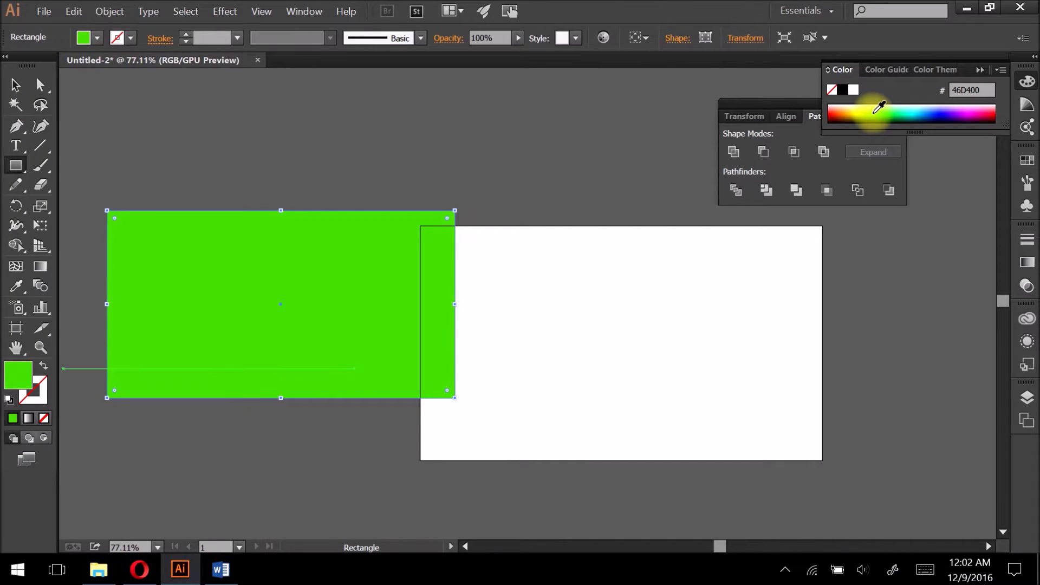
pyautogui.click(880, 110)
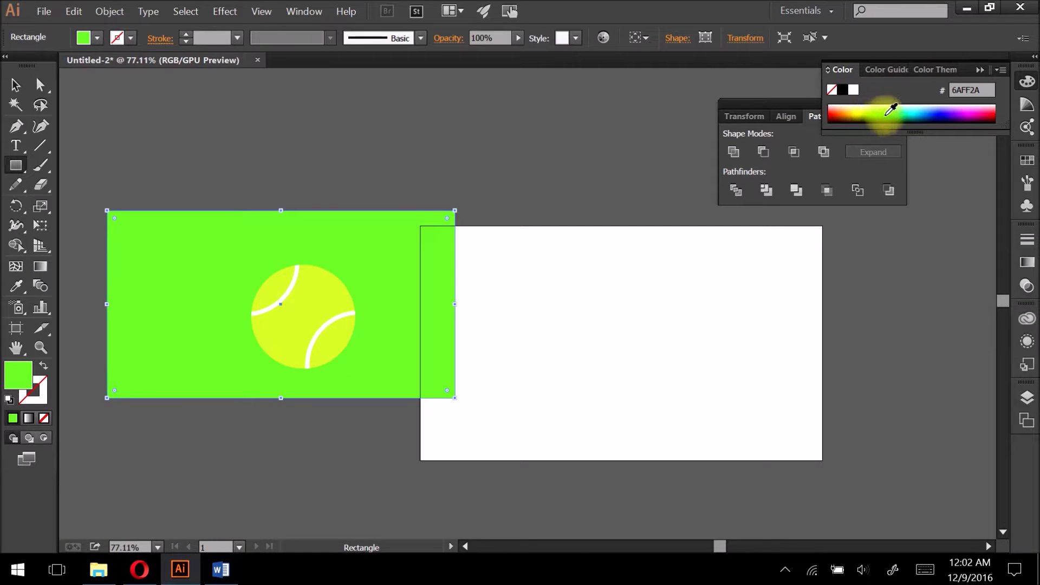
# Step: Settle the rectangle's fill on a muted yellow-green (77BF00)
pyautogui.click(881, 122)
pyautogui.click(899, 104)
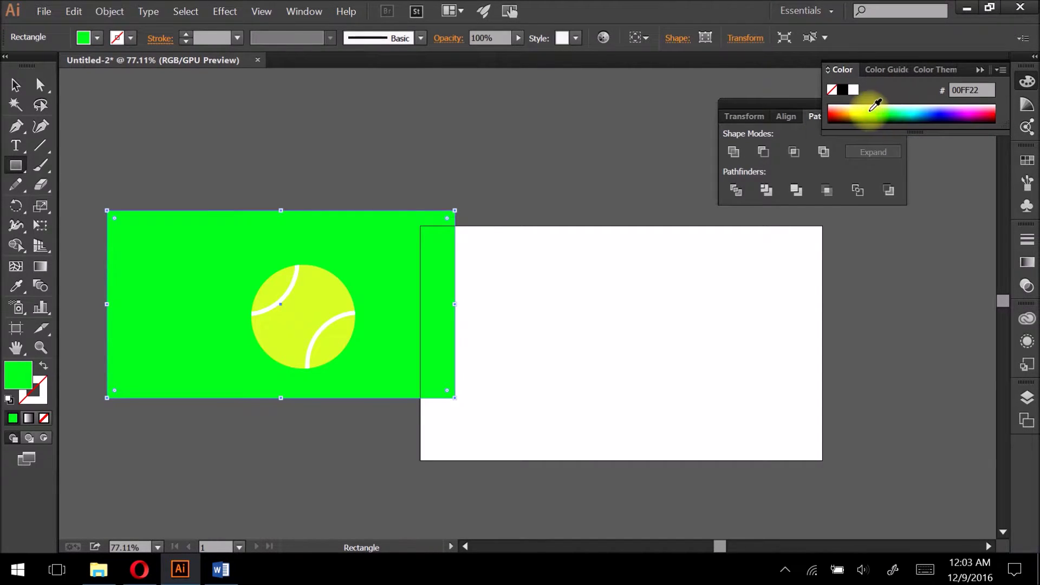
pyautogui.click(877, 122)
pyautogui.click(872, 108)
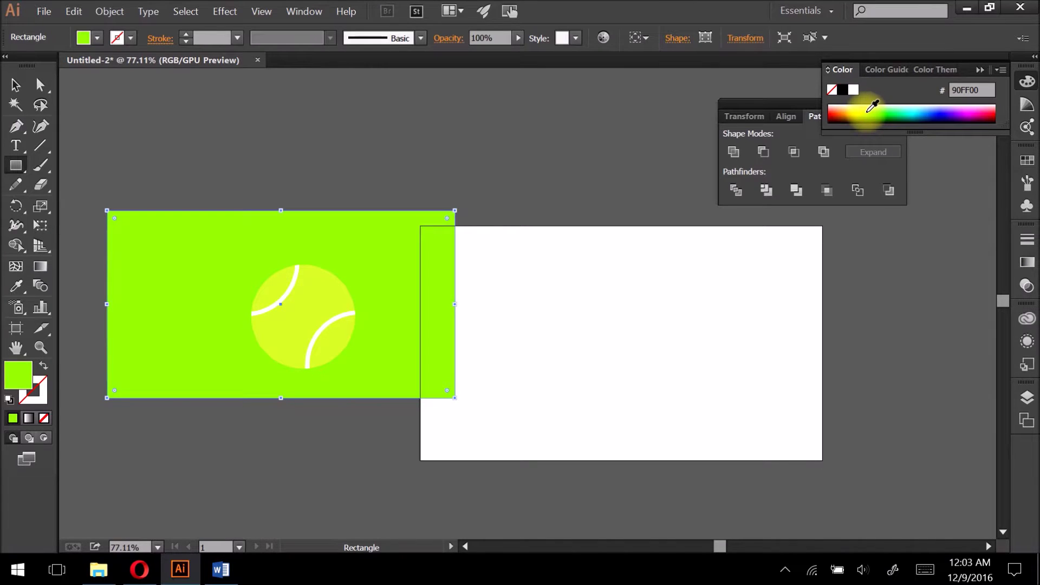
pyautogui.click(866, 109)
pyautogui.click(869, 114)
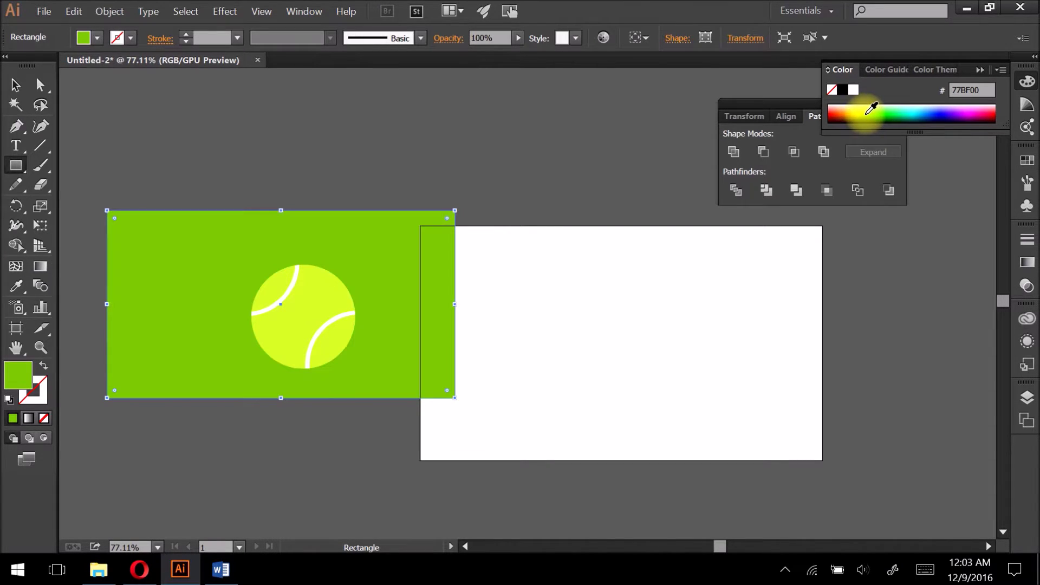
# Step: Select the tennis ball group and move it up and to the right
pyautogui.click(15, 84)
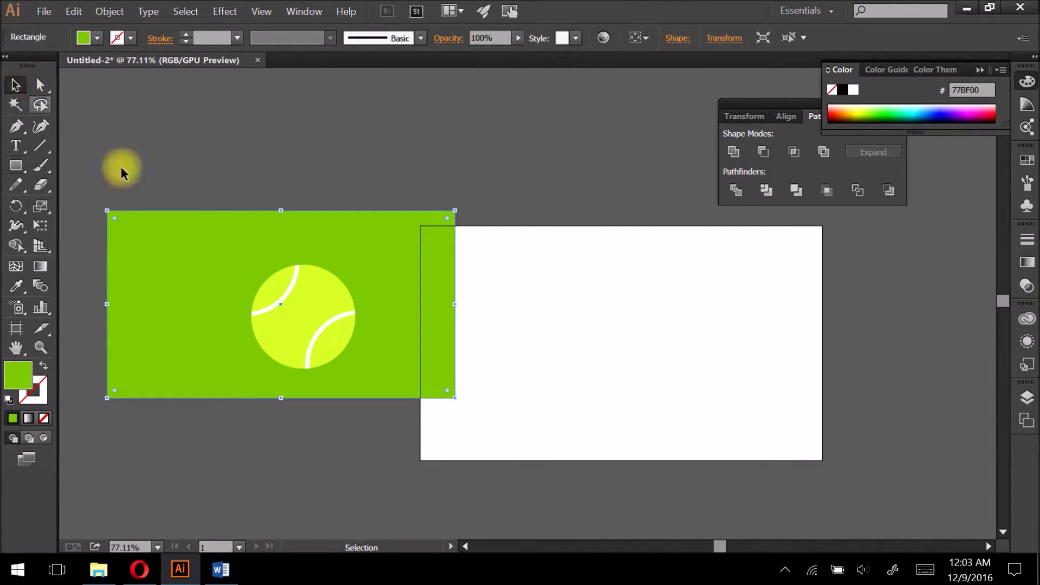
pyautogui.click(224, 163)
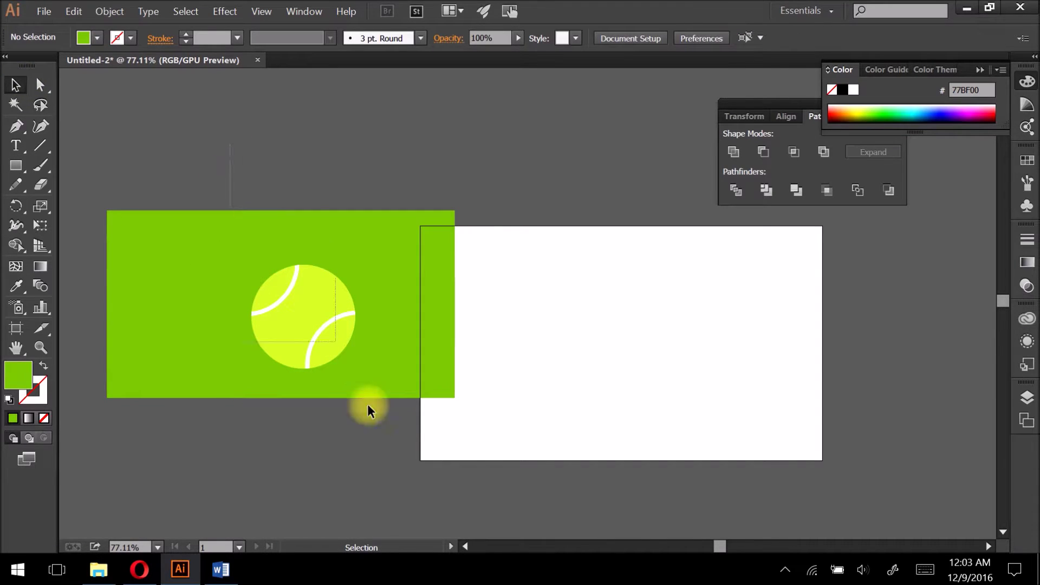
pyautogui.click(300, 350)
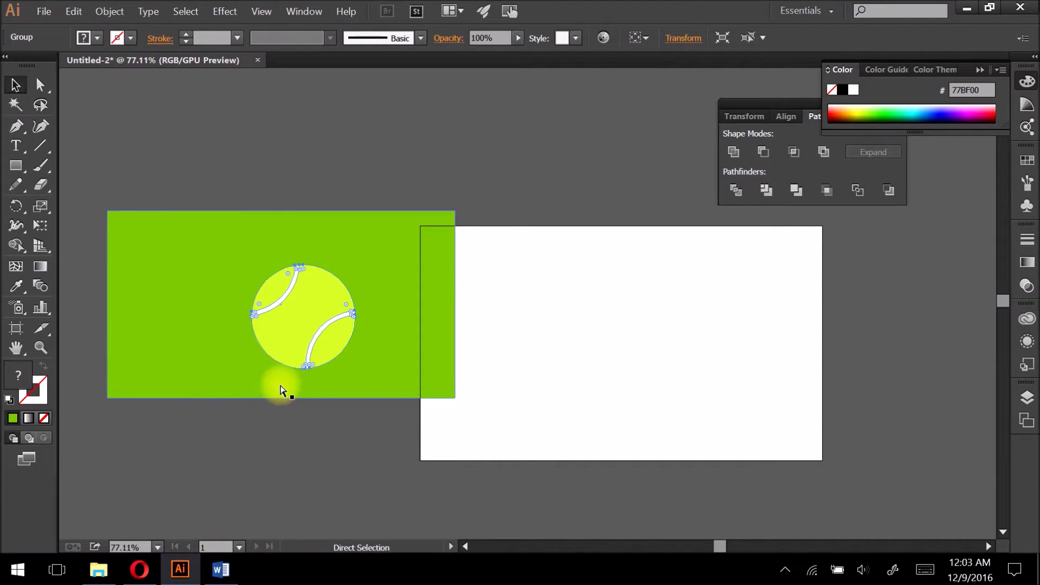
pyautogui.moveTo(288, 305); pyautogui.dragTo(307, 298)
pyautogui.click(317, 423)
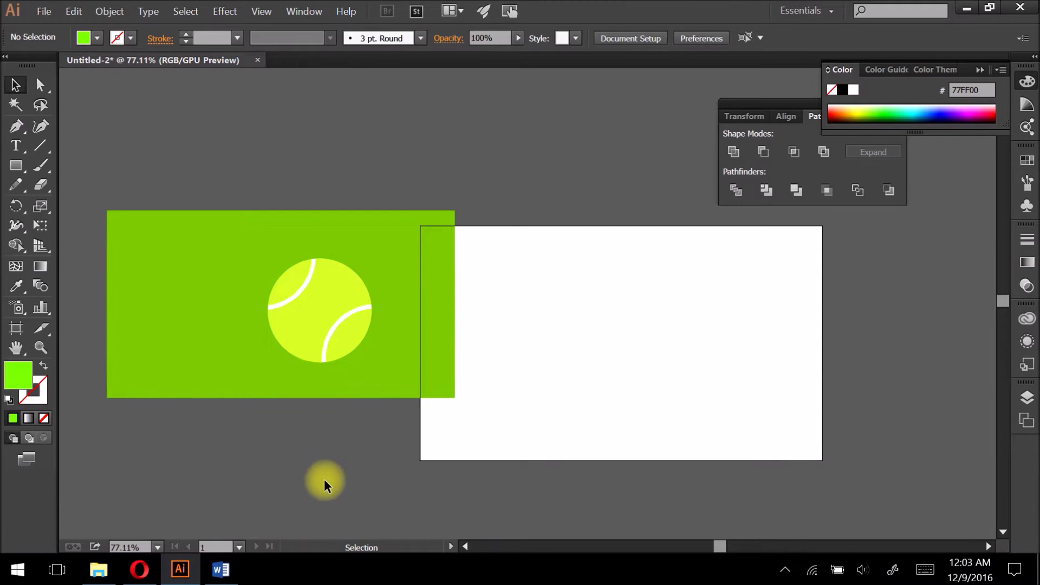
# Step: Zoom in and draw a flat green ellipse near the ball's bottom
pyautogui.moveTo(331, 337); pyautogui.dragTo(398, 321)
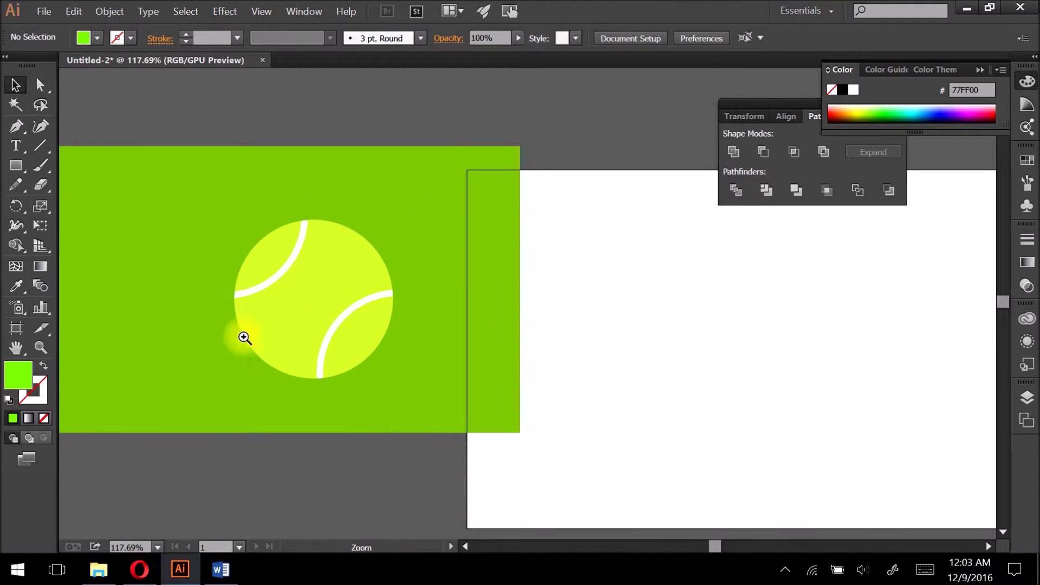
pyautogui.click(244, 337)
pyautogui.moveTo(16, 166); pyautogui.dragTo(17, 166)
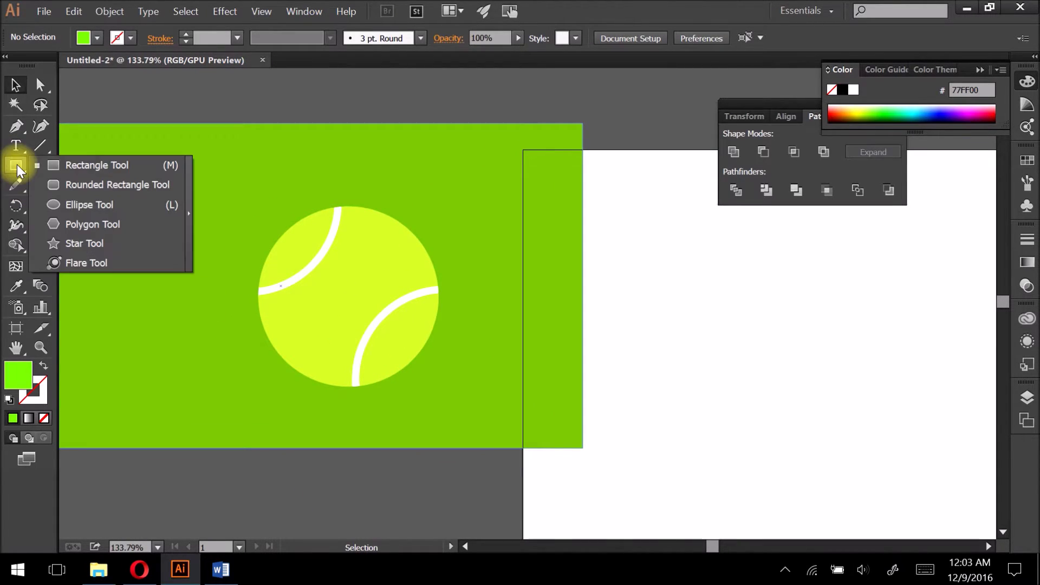
pyautogui.click(88, 205)
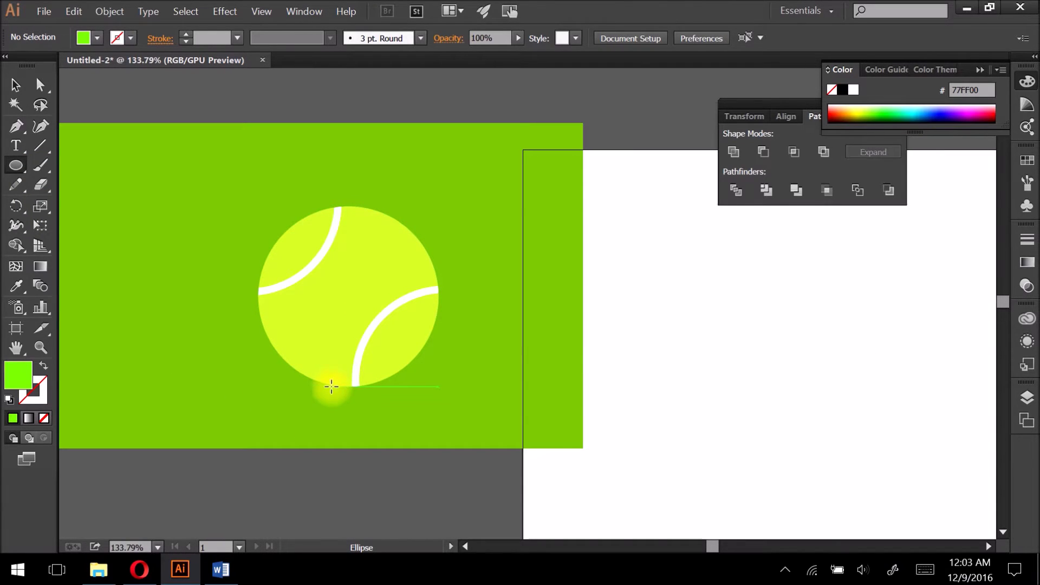
pyautogui.moveTo(331, 385); pyautogui.dragTo(192, 310)
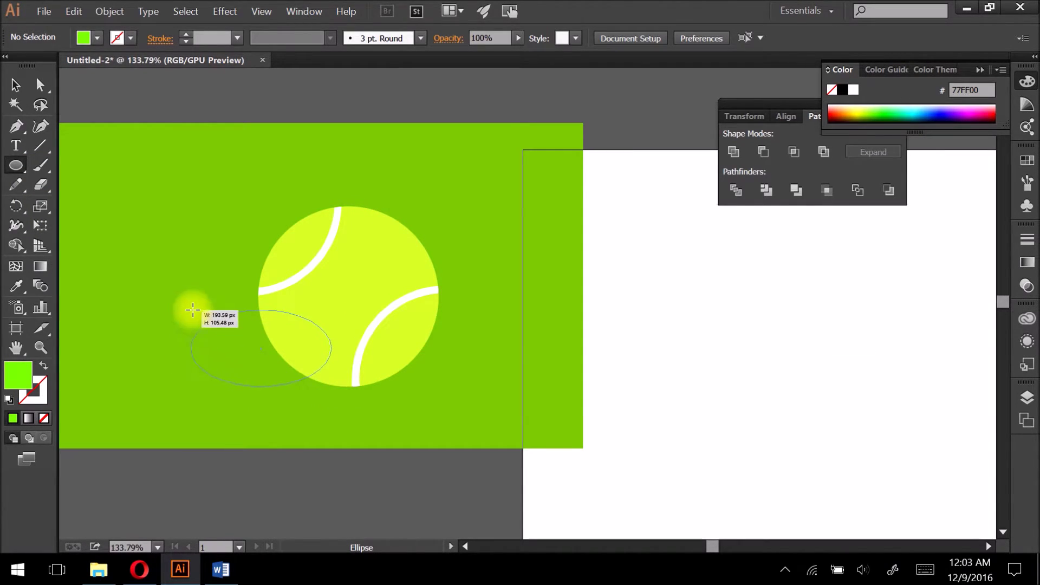
pyautogui.moveTo(192, 310); pyautogui.dragTo(173, 308)
pyautogui.click(15, 81)
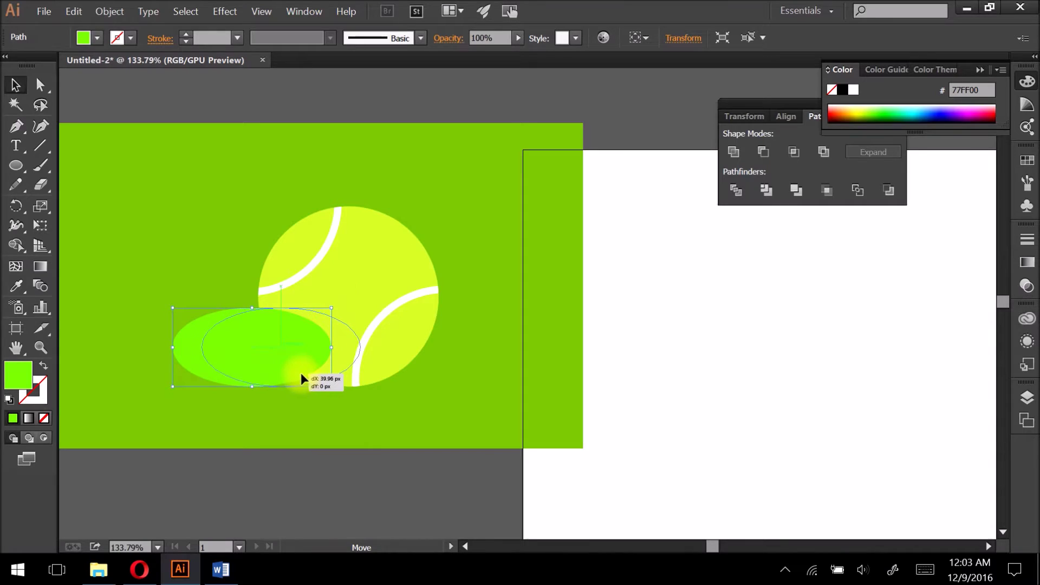
# Step: Widen and flatten the ellipse and slide it beneath the ball's lower edge
pyautogui.moveTo(283, 372); pyautogui.dragTo(307, 373)
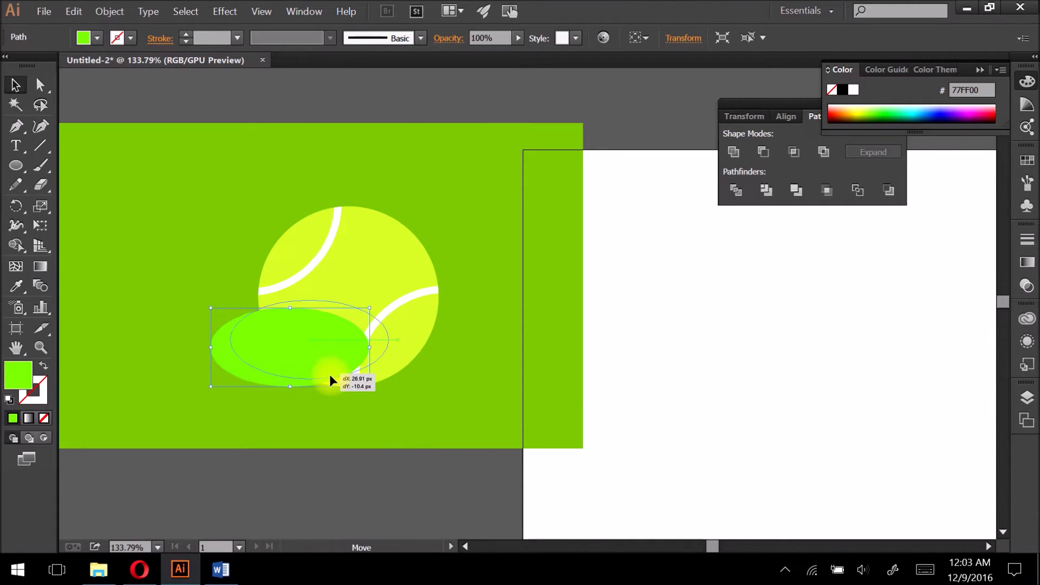
pyautogui.moveTo(329, 375); pyautogui.dragTo(336, 381)
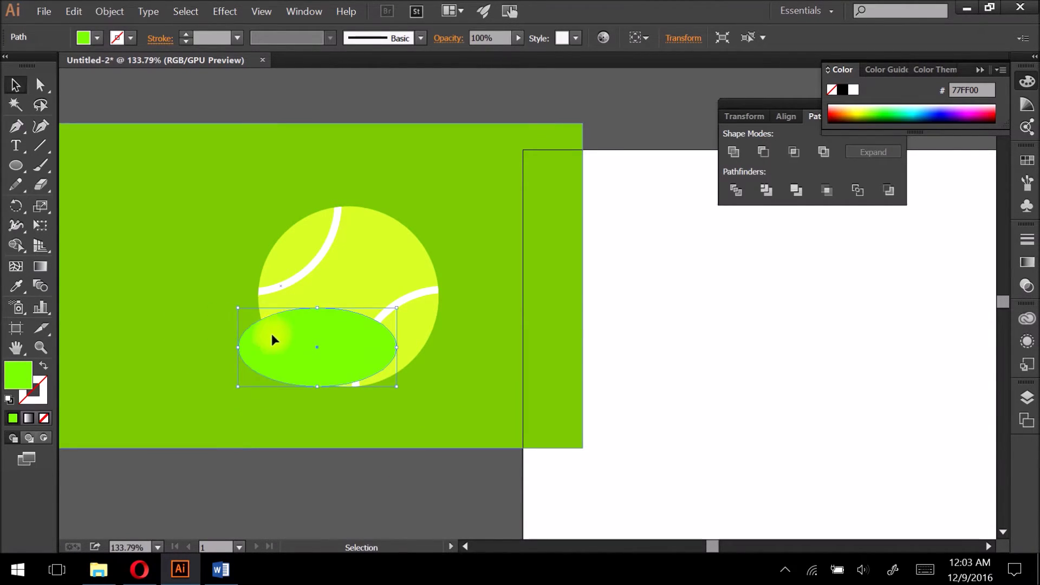
pyautogui.moveTo(241, 349); pyautogui.dragTo(229, 350)
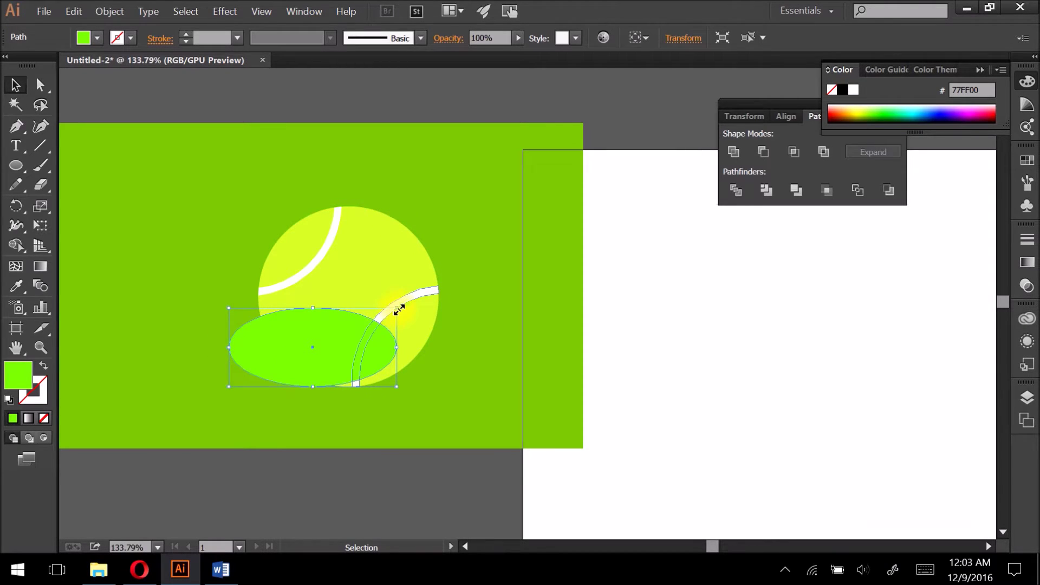
pyautogui.moveTo(396, 310); pyautogui.dragTo(389, 324)
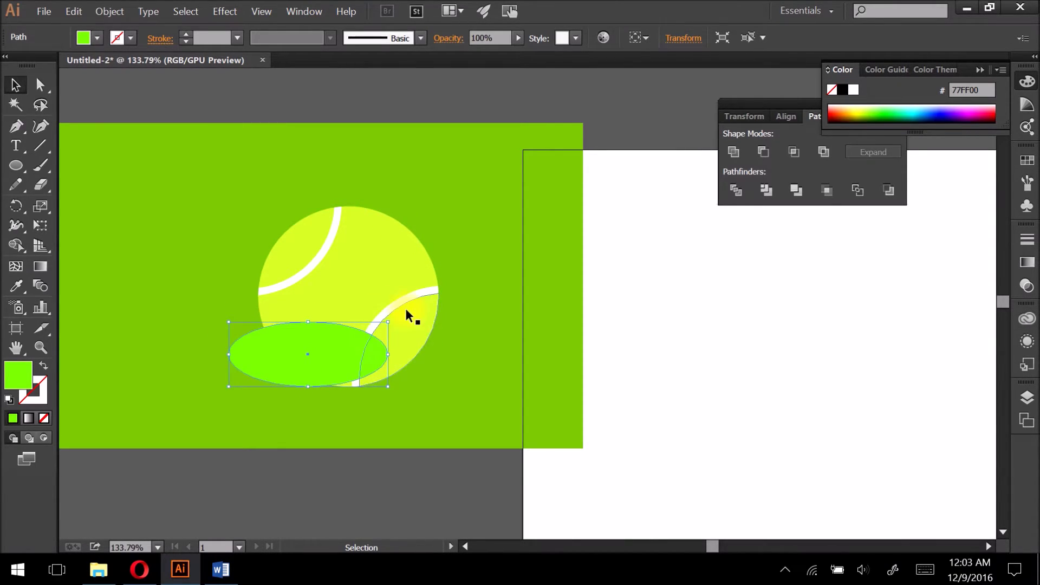
pyautogui.moveTo(230, 358)
pyautogui.mouseDown()
pyautogui.moveTo(218, 357)
pyautogui.moveTo(212, 321)
pyautogui.mouseUp()
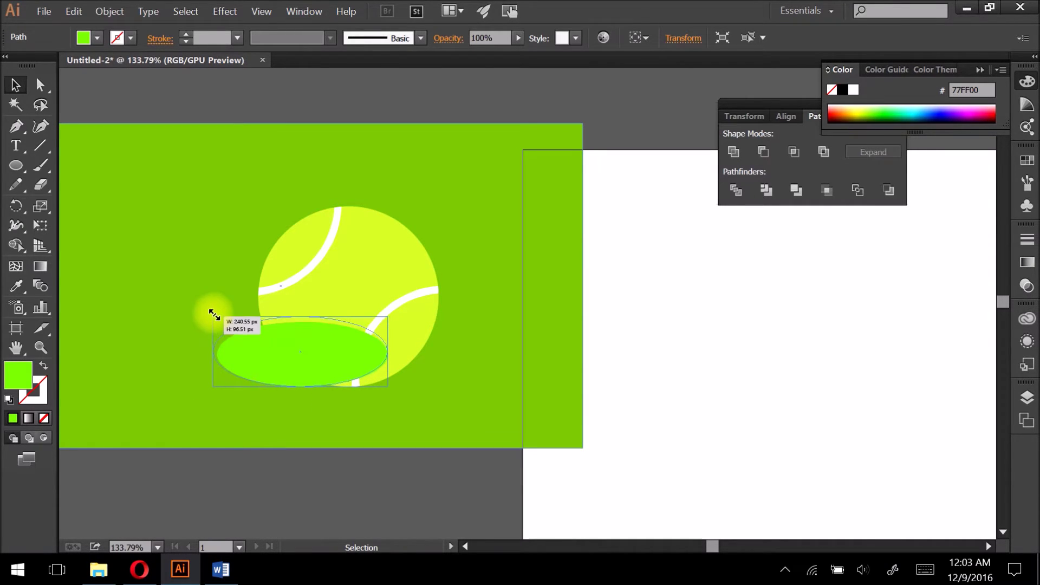
pyautogui.moveTo(294, 367); pyautogui.dragTo(335, 367)
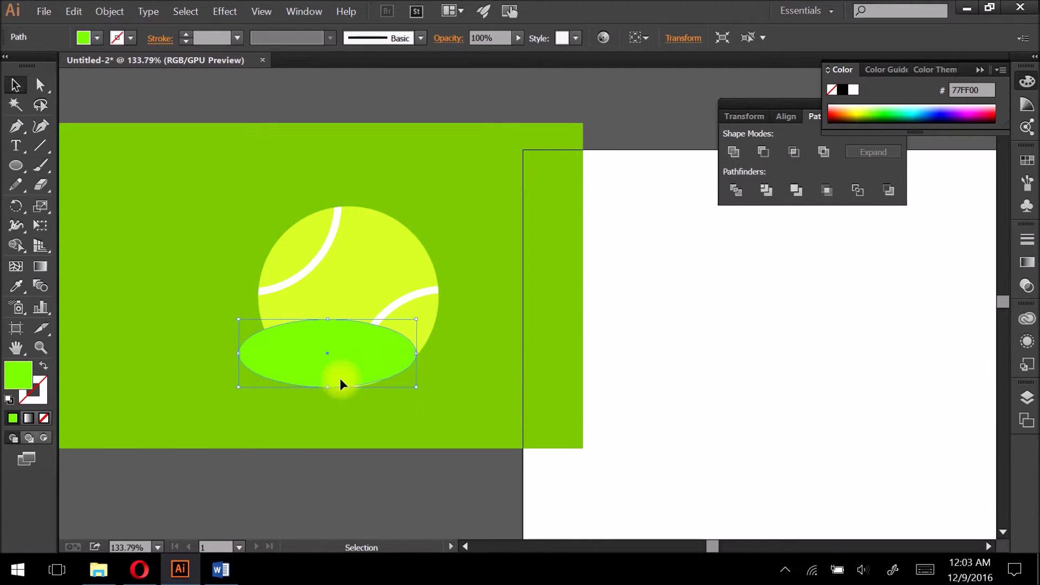
# Step: Send the oval behind the tennis ball and fill it with black
pyautogui.rightClick(269, 378)
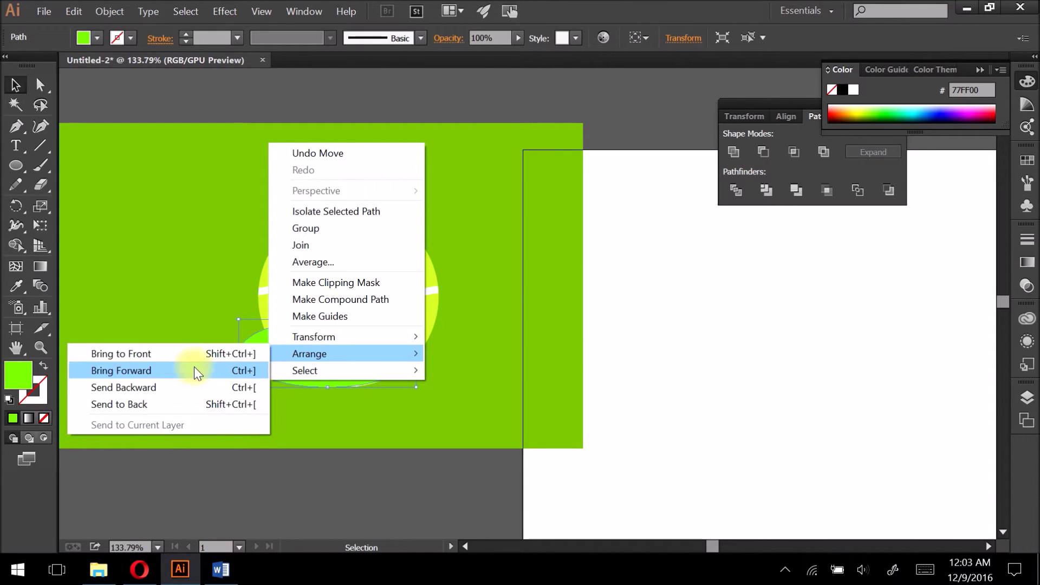
pyautogui.moveTo(310, 354)
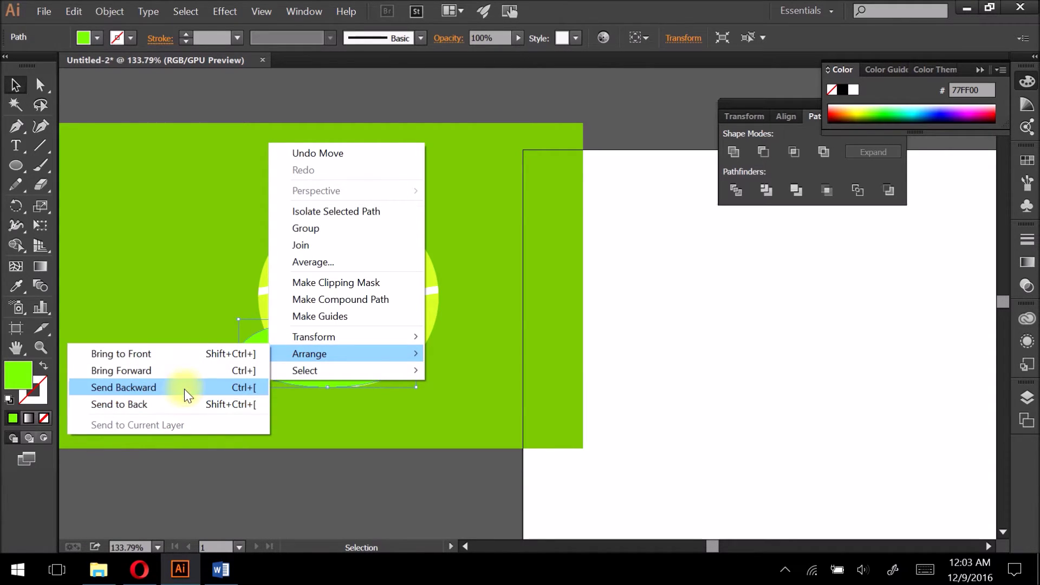
pyautogui.click(185, 387)
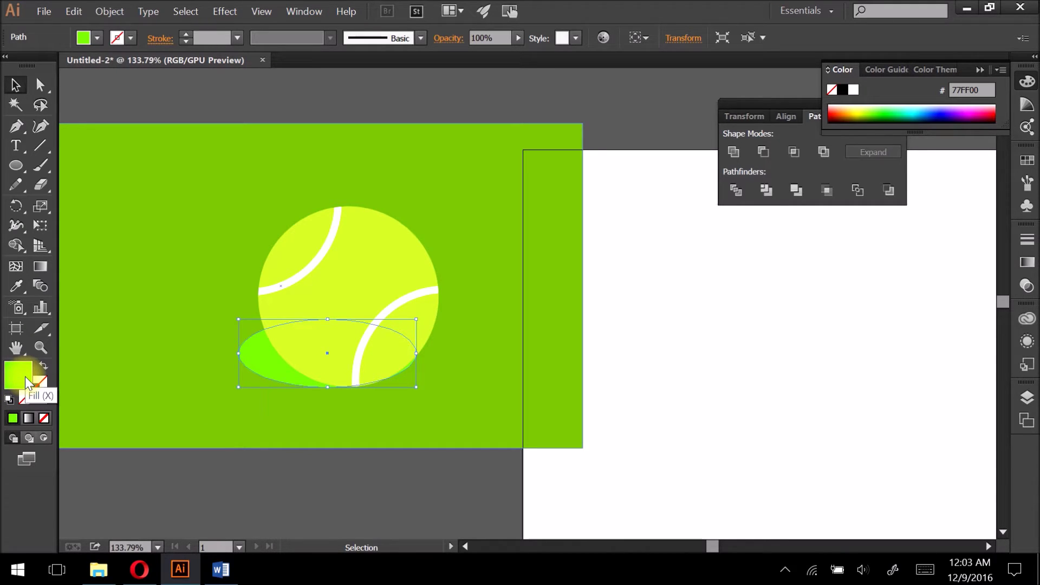
pyautogui.click(842, 91)
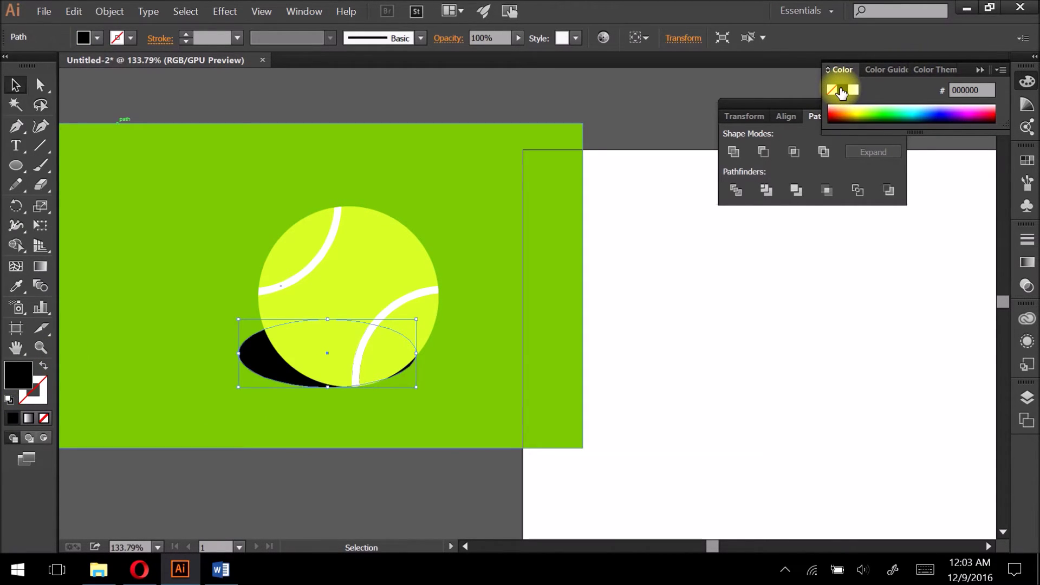
# Step: Lower the shadow's opacity to about 81% in the Transparency panel
pyautogui.click(1026, 286)
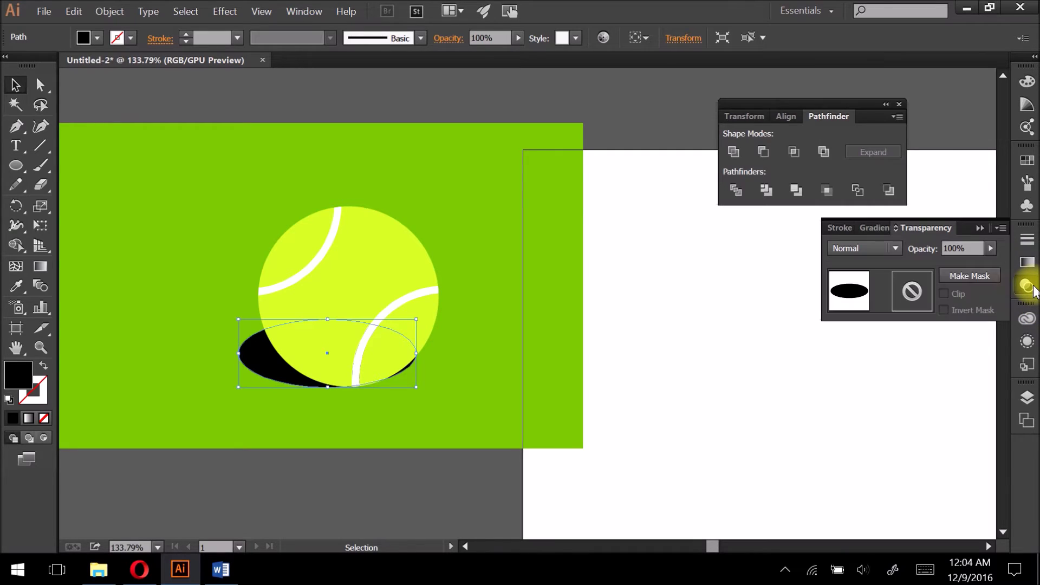
pyautogui.click(991, 248)
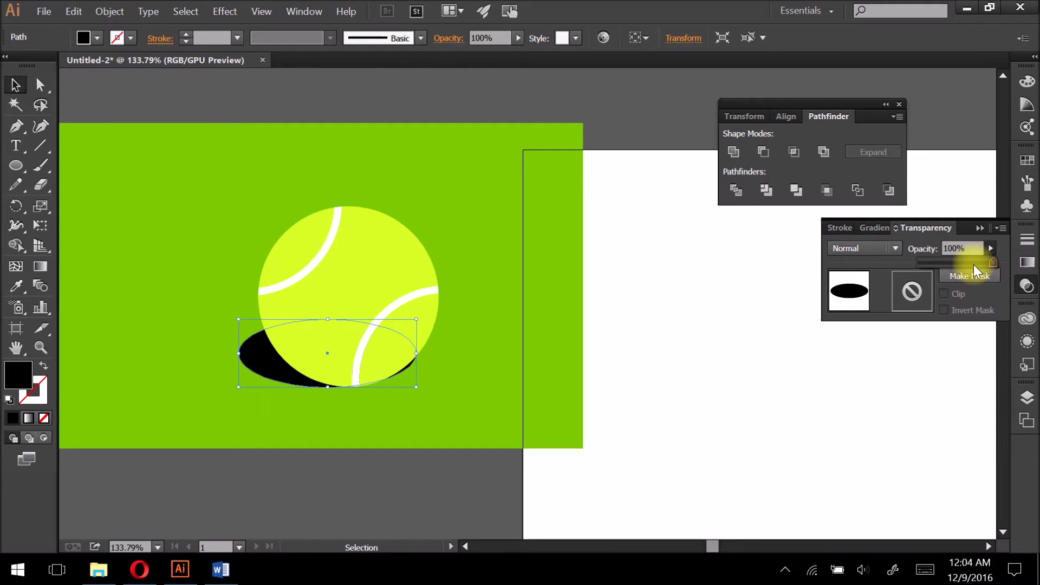
pyautogui.moveTo(978, 263); pyautogui.dragTo(948, 267)
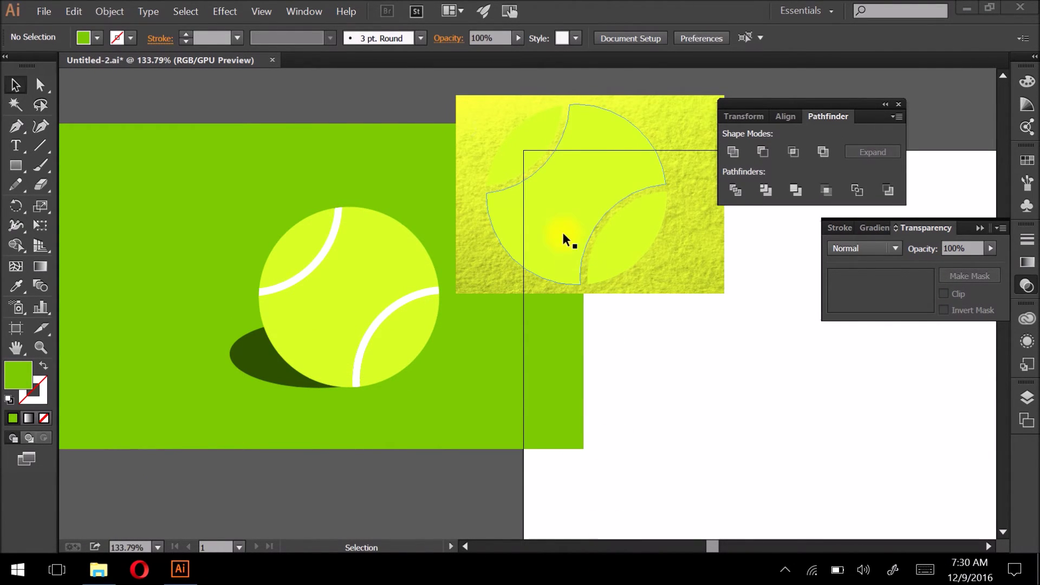
# Step: Clip the yellow texture image to the ball shape with a clipping mask
pyautogui.click(675, 190)
pyautogui.click(619, 167)
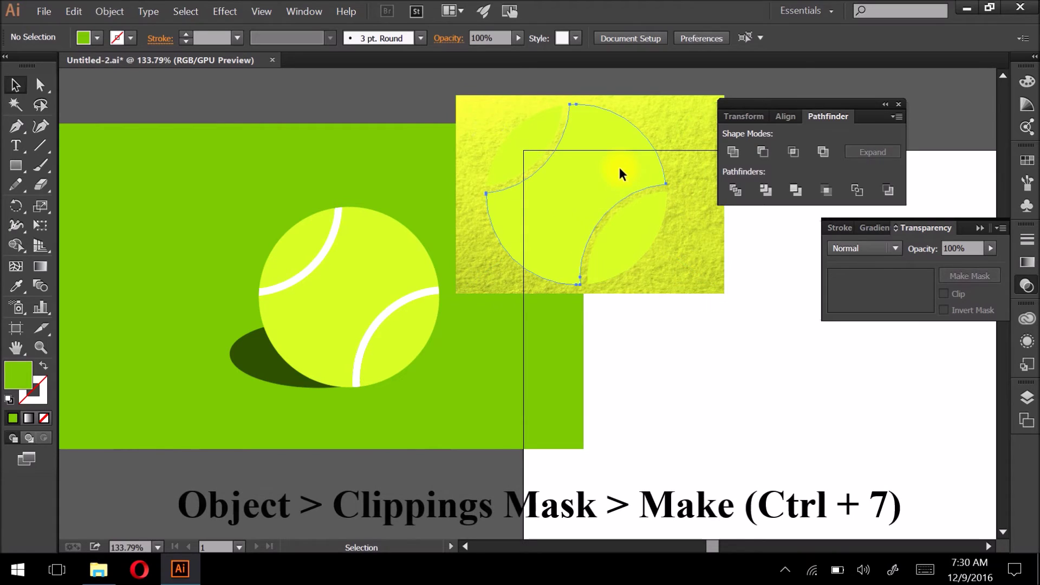
pyautogui.keyDown('shift'); pyautogui.click(678, 203); pyautogui.keyUp('shift')
pyautogui.click(109, 11)
pyautogui.moveTo(144, 486)
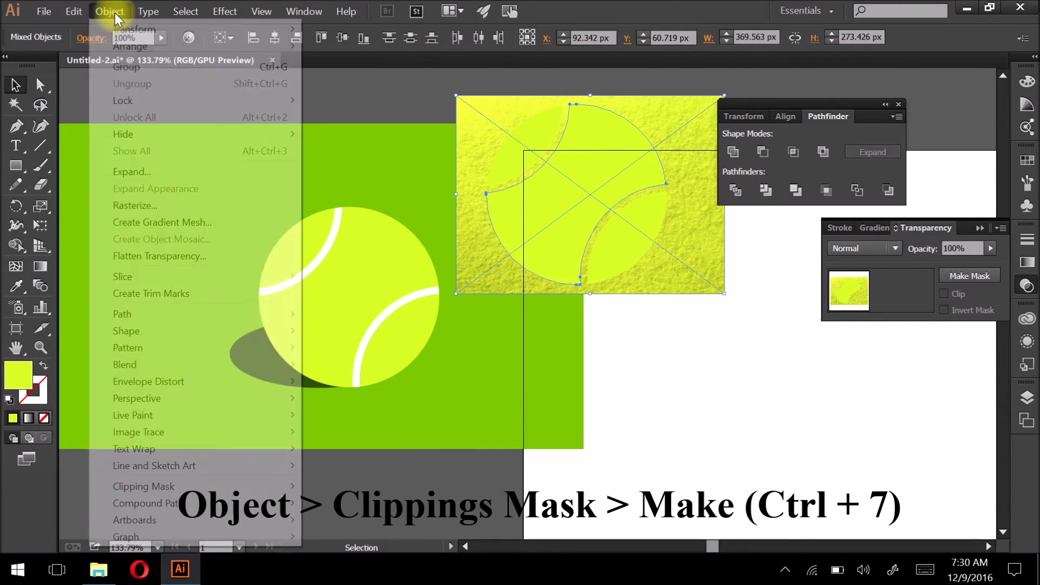
pyautogui.click(332, 486)
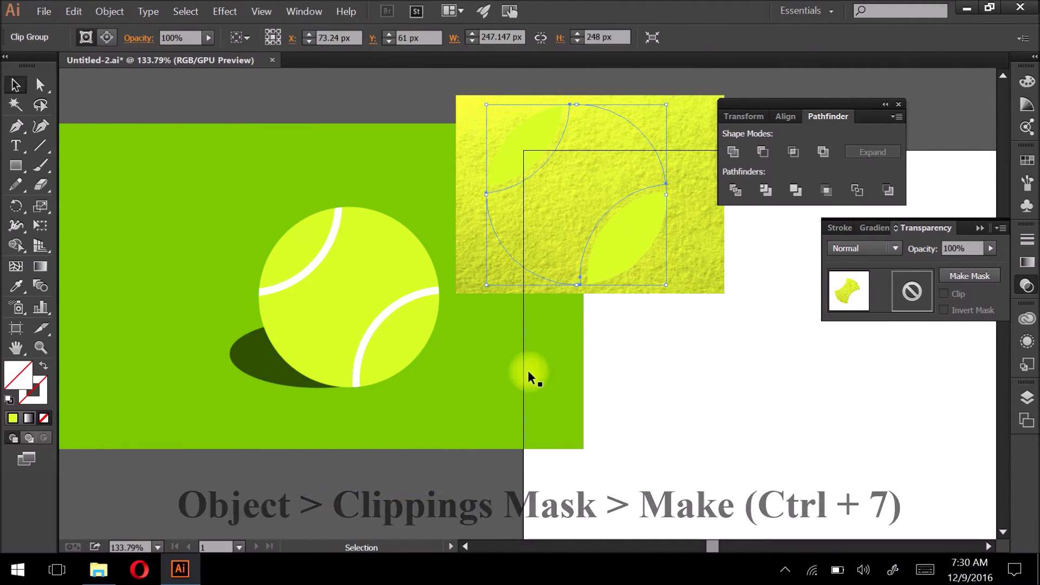
# Step: Clip texture copies into the two leaf-shaped seam pieces
pyautogui.click(615, 241)
pyautogui.keyDown('shift'); pyautogui.click(695, 259); pyautogui.keyUp('shift')
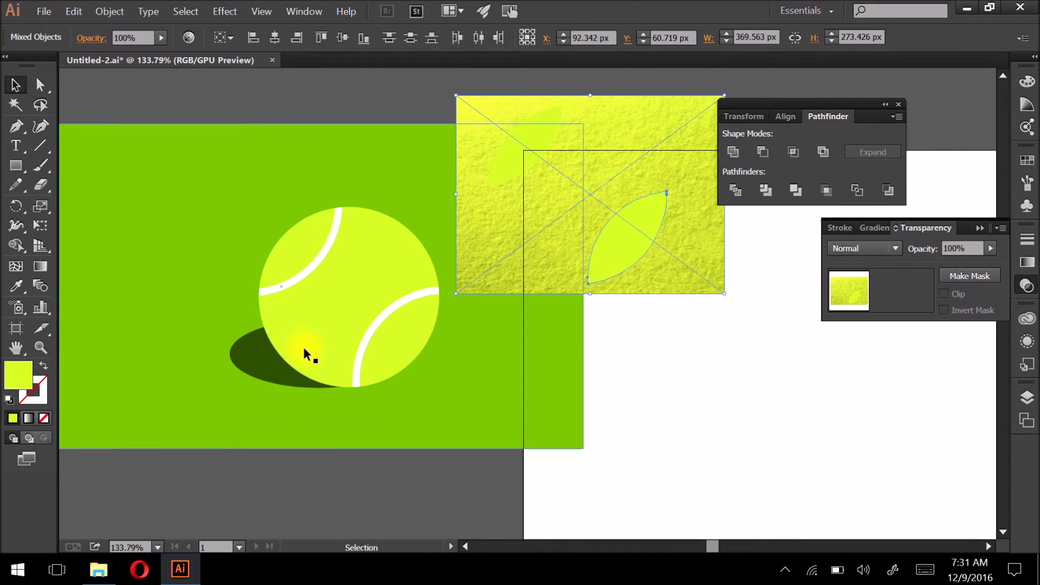
pyautogui.click(108, 10)
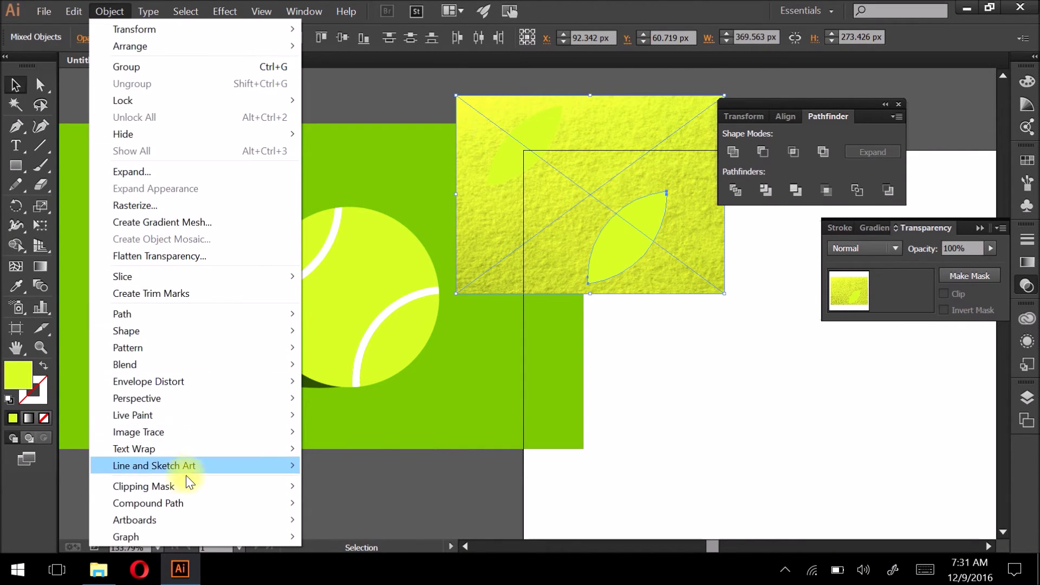
pyautogui.click(331, 485)
pyautogui.click(504, 189)
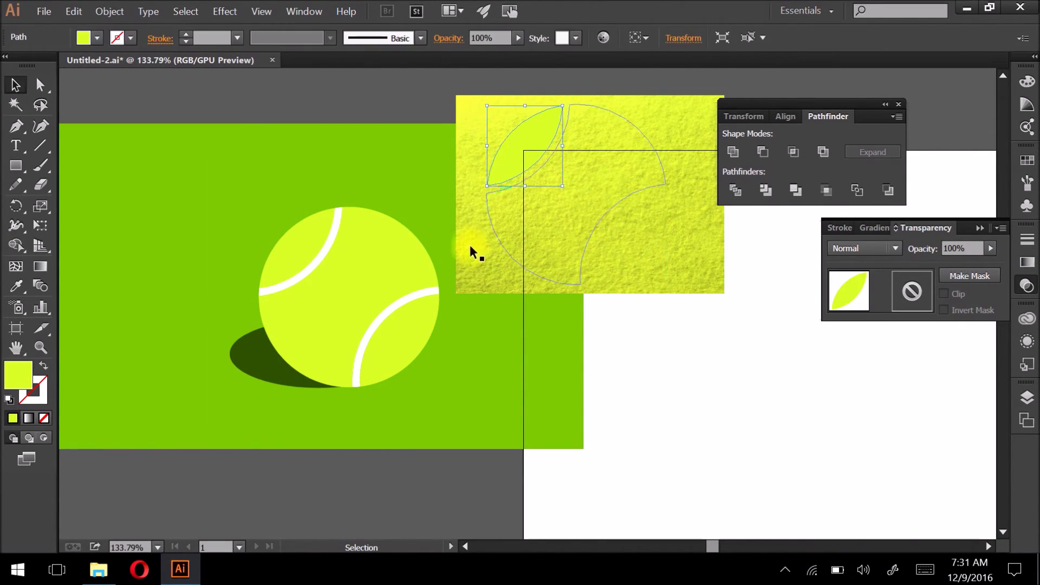
pyautogui.keyDown('shift'); pyautogui.click(471, 109); pyautogui.keyUp('shift')
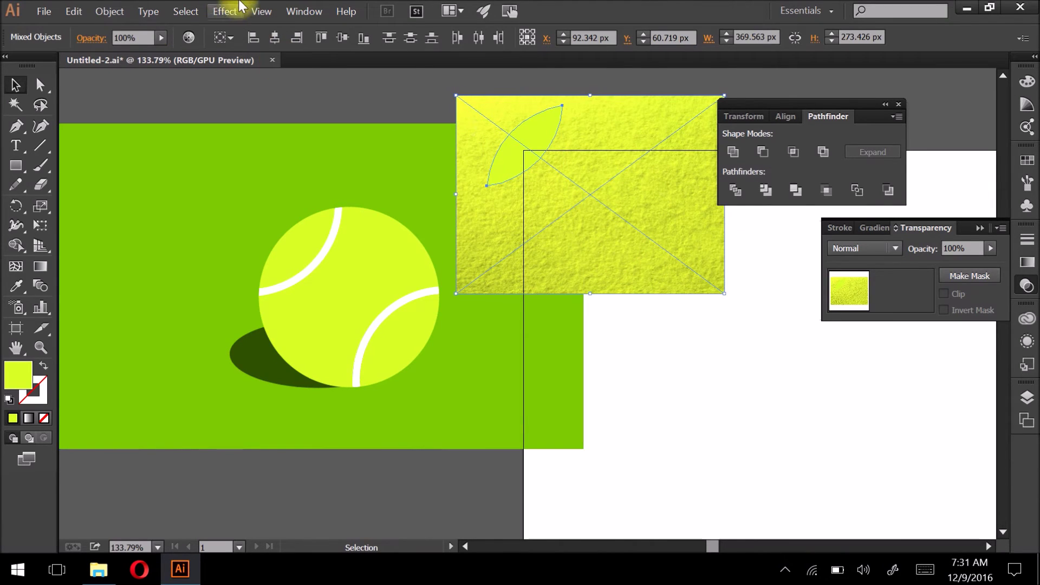
pyautogui.click(110, 11)
pyautogui.click(397, 483)
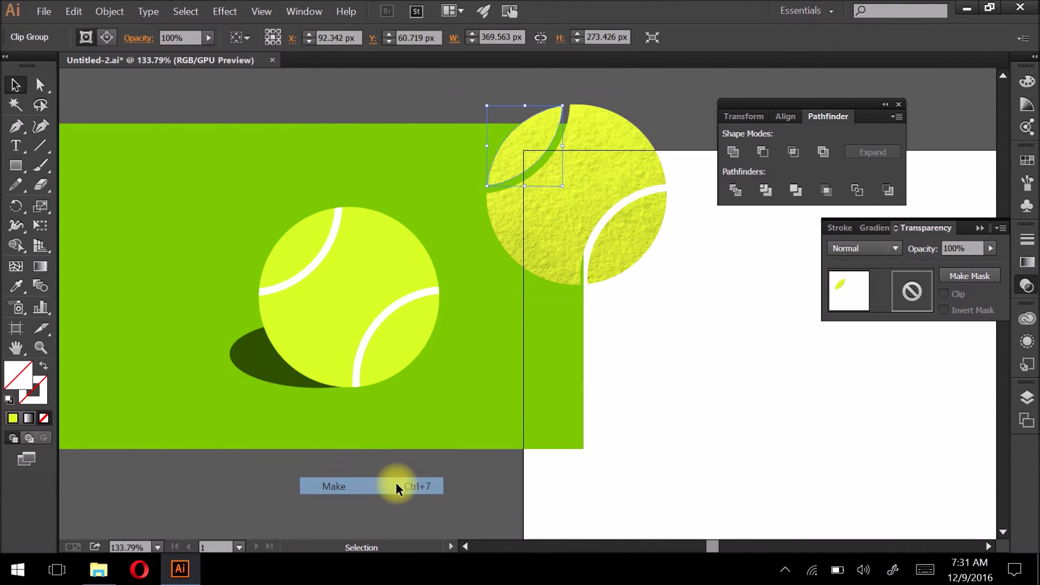
# Step: Select all the textured ball pieces and group them (Ctrl+G)
pyautogui.click(733, 298)
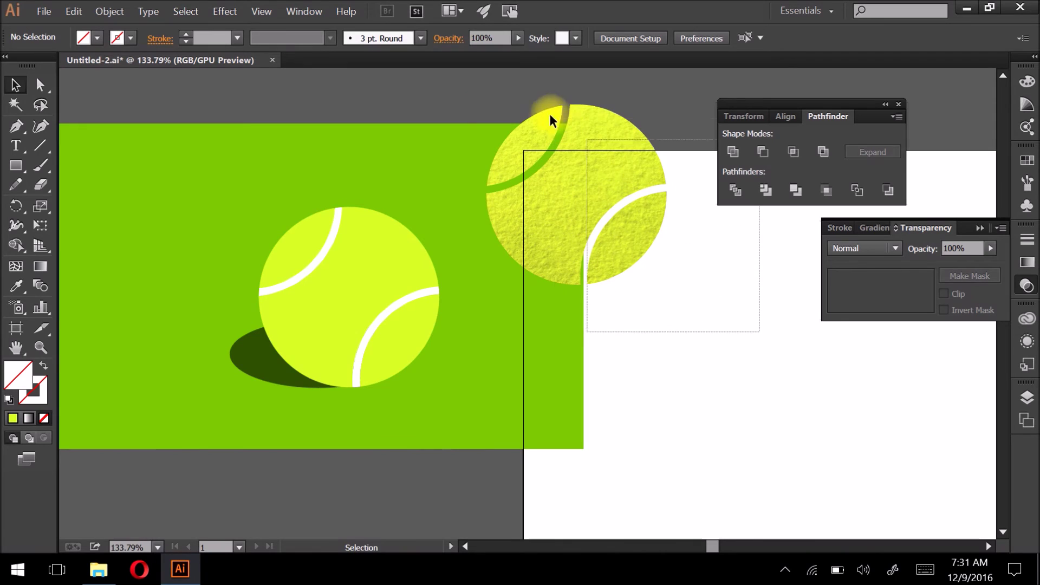
pyautogui.moveTo(482, 75); pyautogui.dragTo(549, 326)
pyautogui.keyDown('shift'); pyautogui.click(549, 326); pyautogui.keyUp('shift')
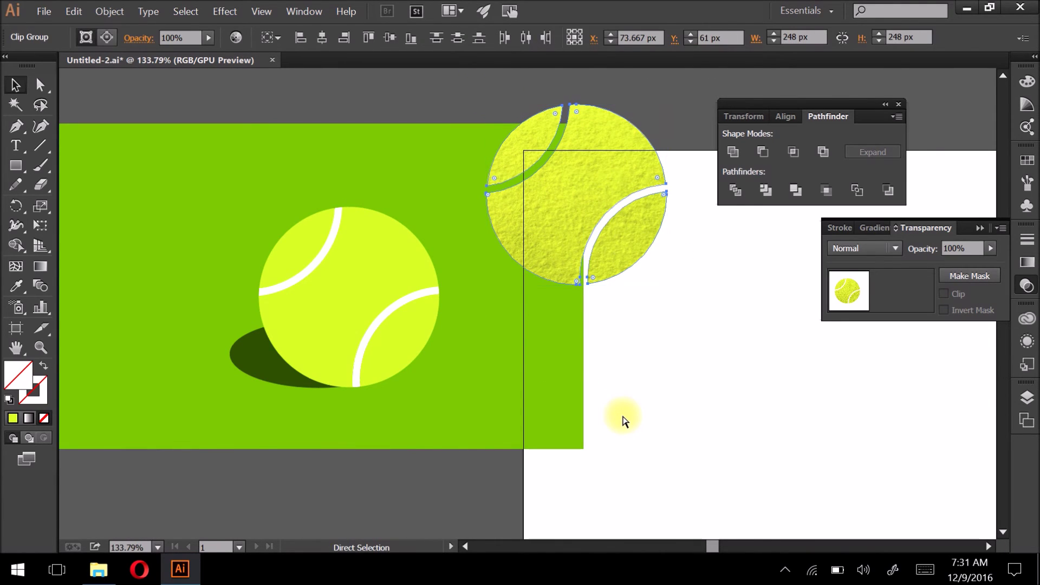
pyautogui.hotkey('ctrl', 'g')
# Step: Move the textured ball group onto the flat ball and reselect it
pyautogui.moveTo(561, 163); pyautogui.dragTo(339, 288)
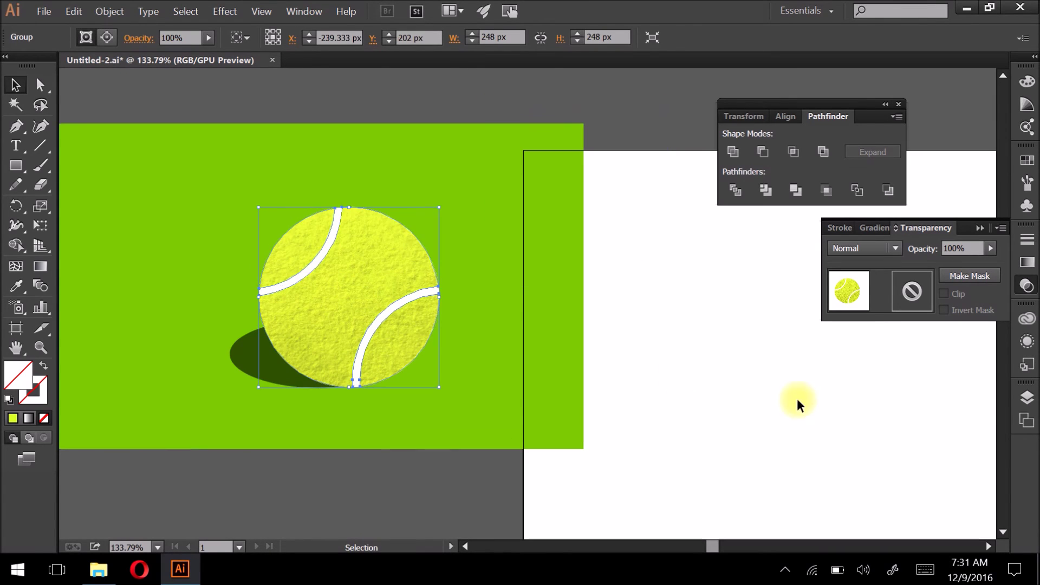
pyautogui.click(726, 368)
pyautogui.click(414, 347)
# Step: Set the textured ball's blending mode to Luminosity so the color shows through
pyautogui.click(863, 248)
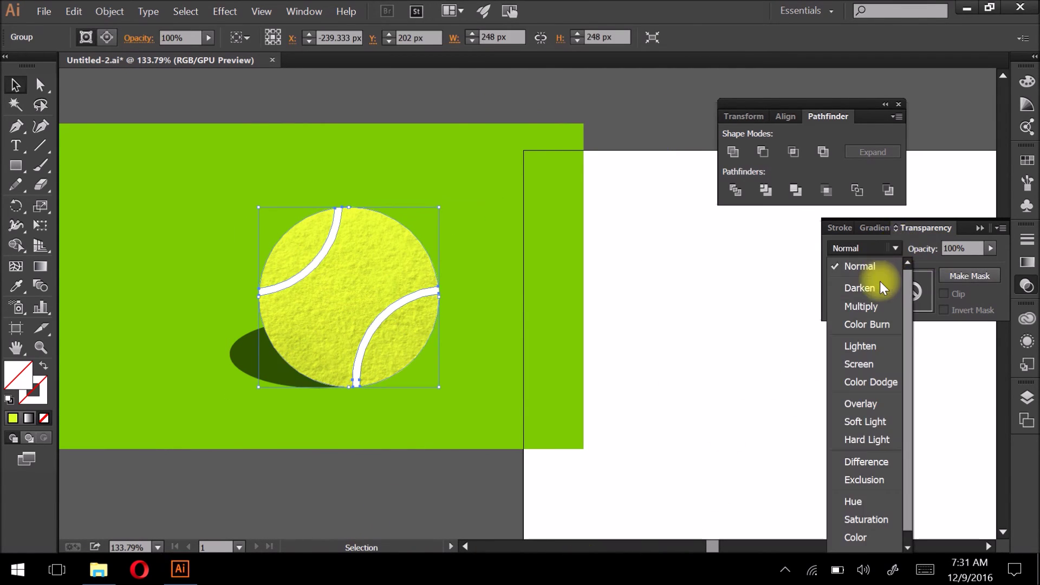
pyautogui.click(861, 338)
pyautogui.scroll(-3, 877, 249)
pyautogui.scroll(-3, 877, 249)
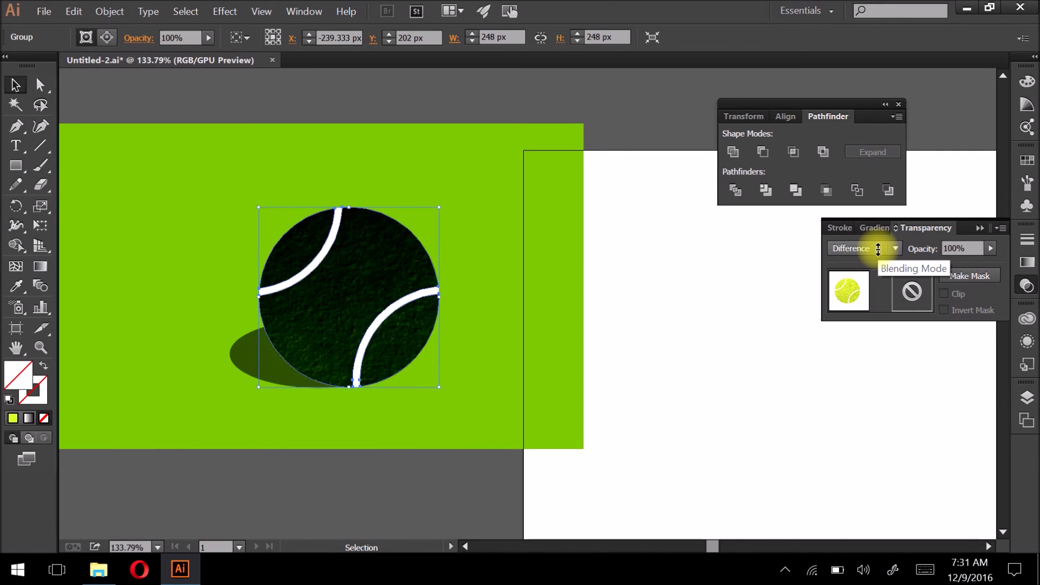
pyautogui.scroll(-2, 877, 249)
pyautogui.scroll(-2, 877, 249)
pyautogui.click(737, 343)
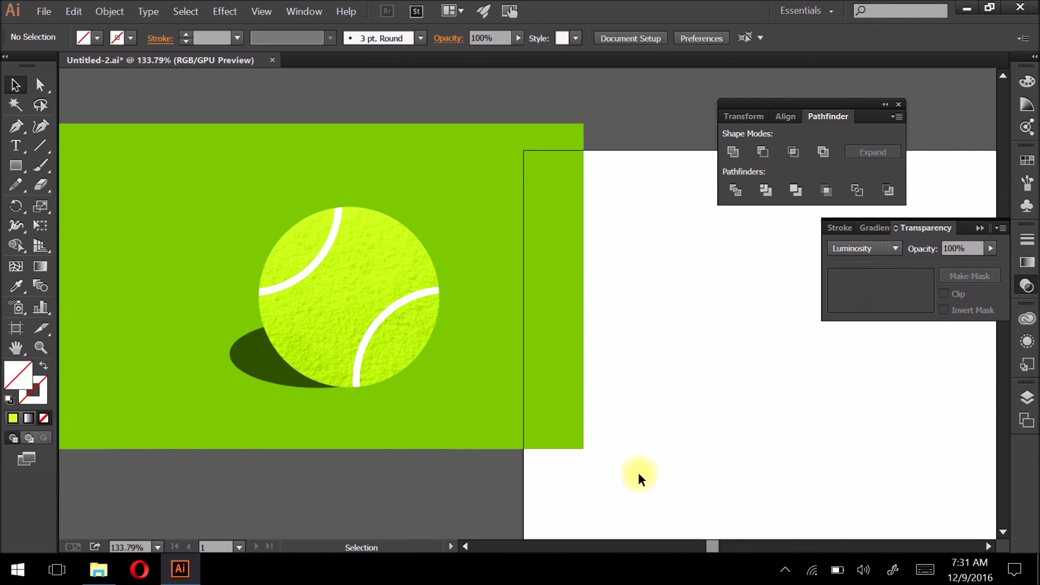